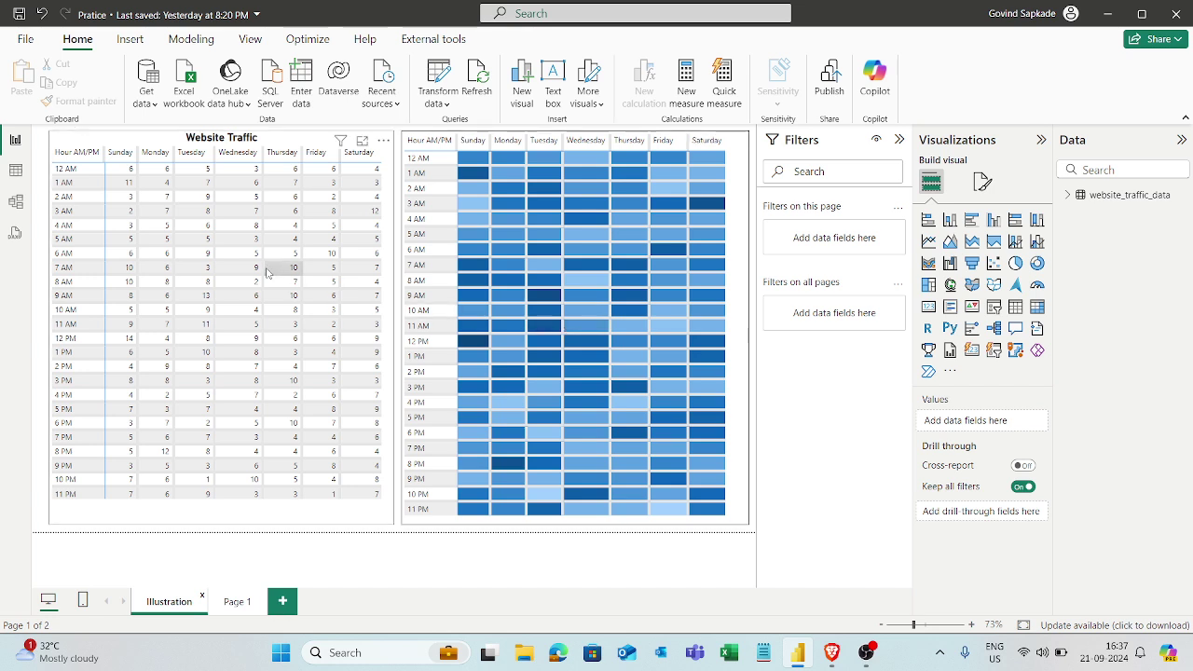
- Examine the two traffic matrices on the Illustration page and the underlying rows of the website_traffic_data table
click(344, 520)
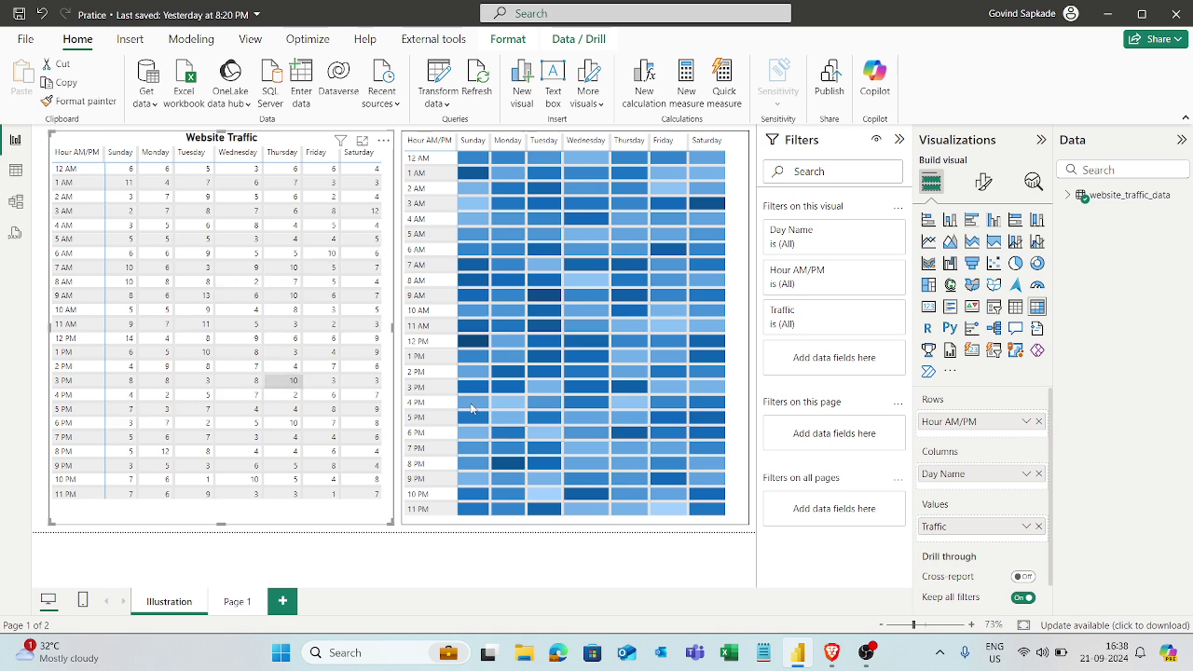
click(741, 277)
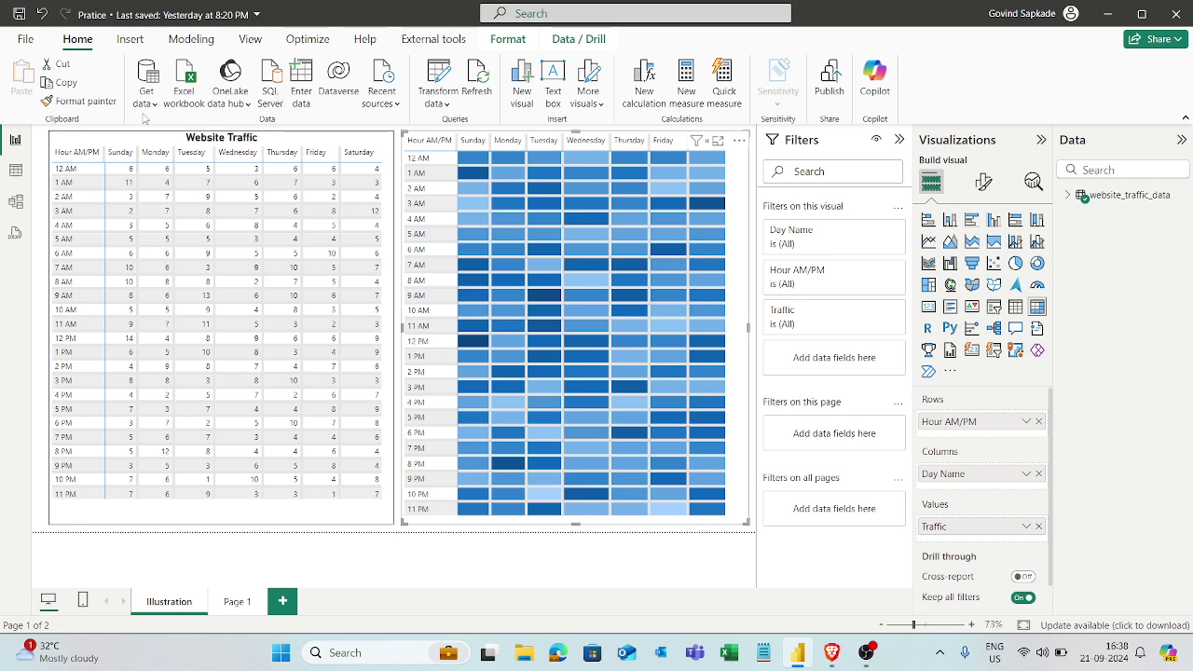
click(16, 170)
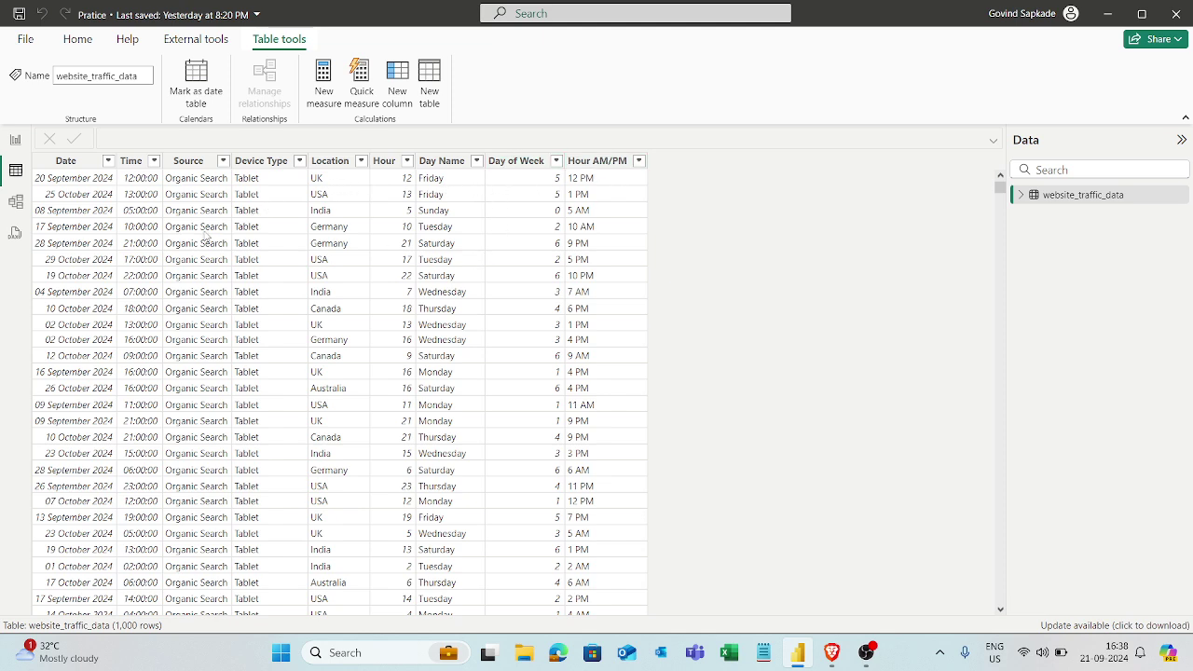
click(16, 140)
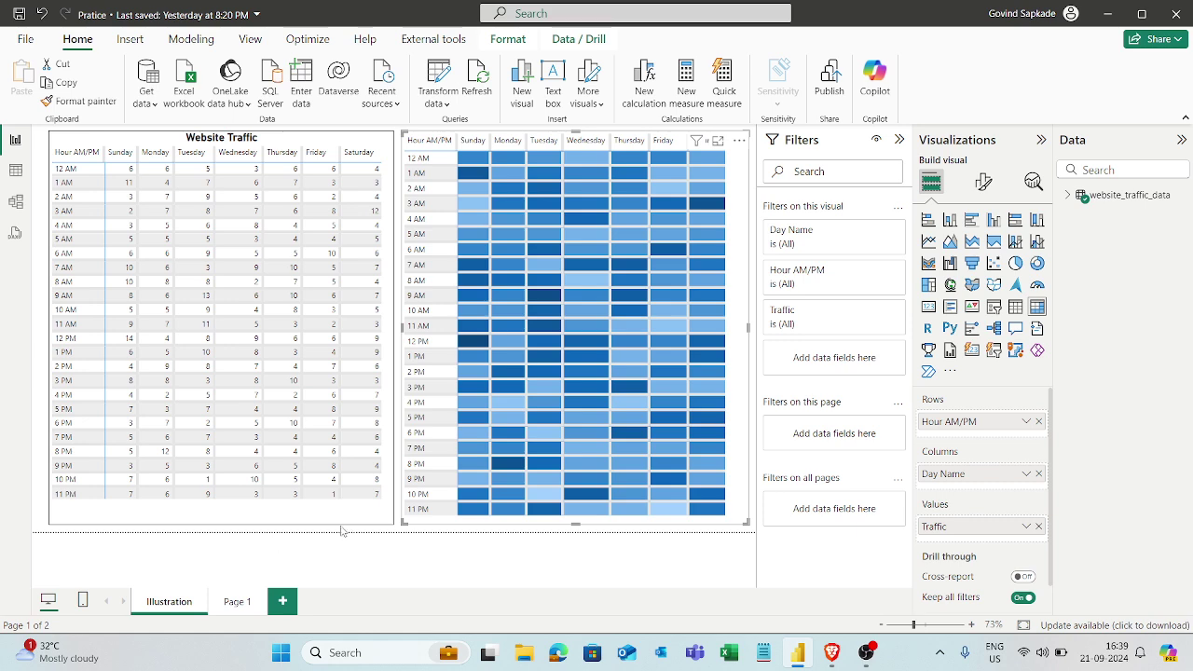
- Insert a matrix visual on Page 1, enlarge it in width and height, and place it near the middle of the canvas
click(238, 603)
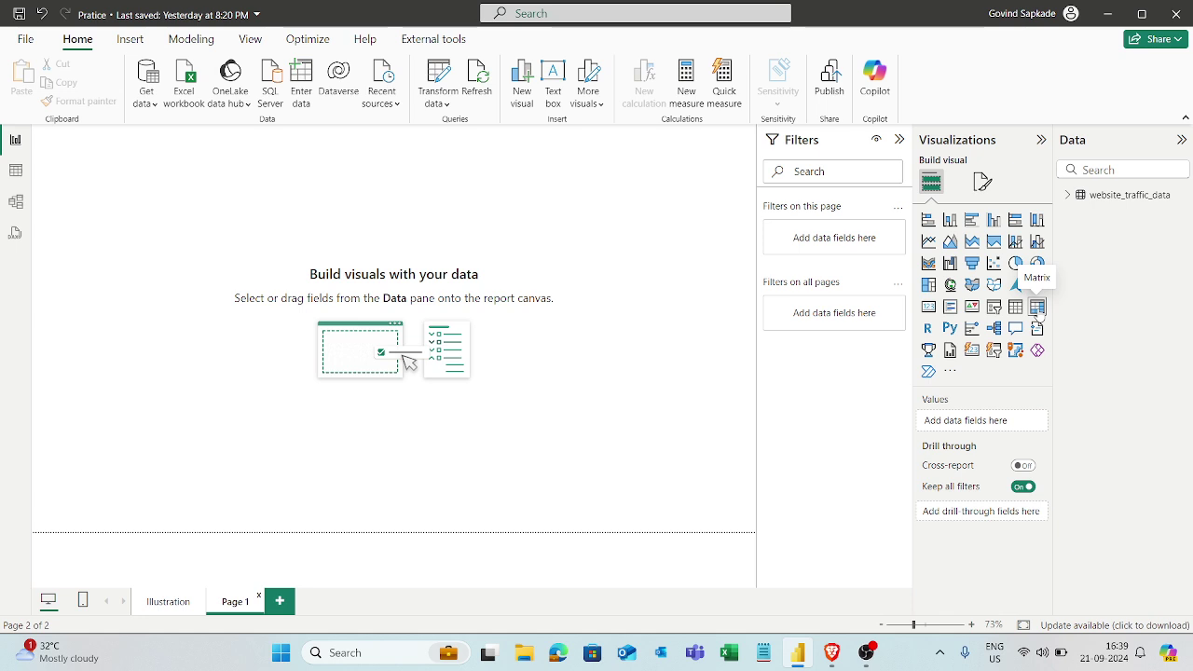
drag(414, 314, 386, 349)
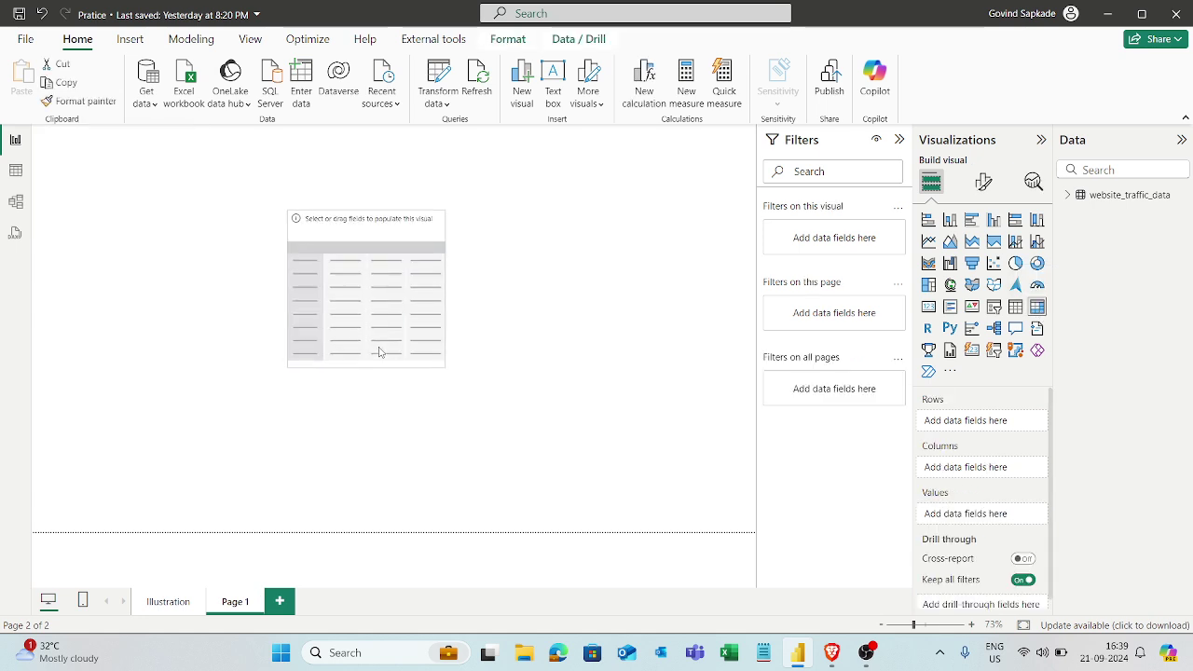
drag(445, 289, 668, 296)
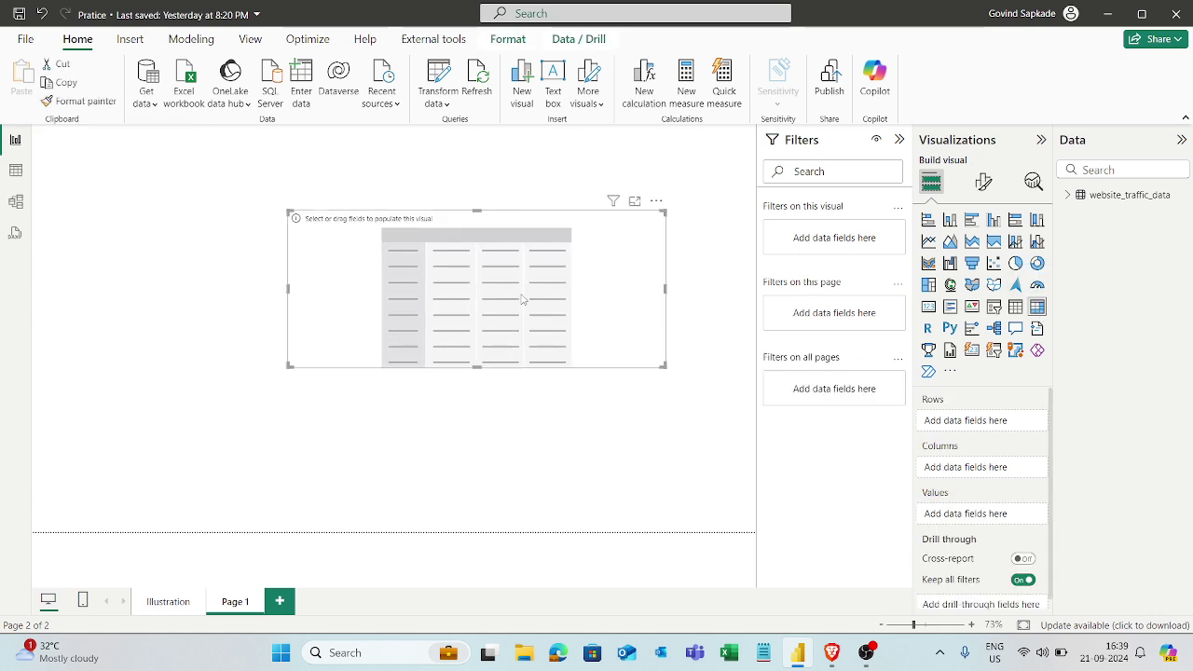
drag(522, 297, 474, 245)
drag(429, 317, 415, 486)
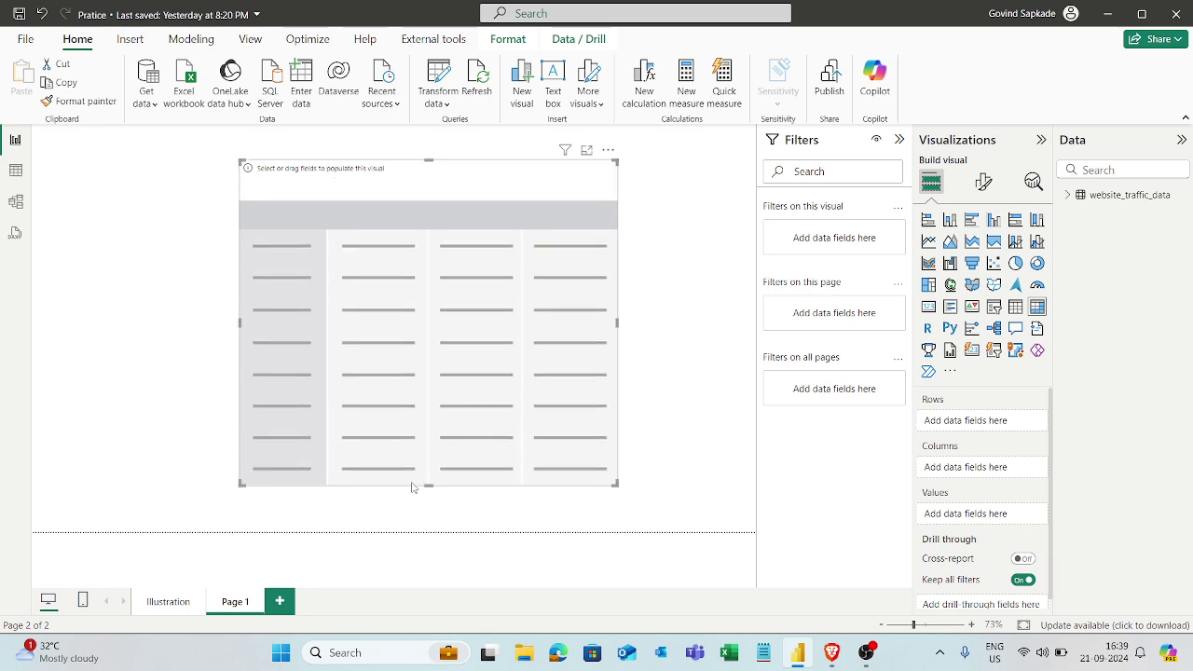
- Fill the matrix with Hour AM/PM as rows, Day Name as columns and the Traffic measure as values
click(1068, 195)
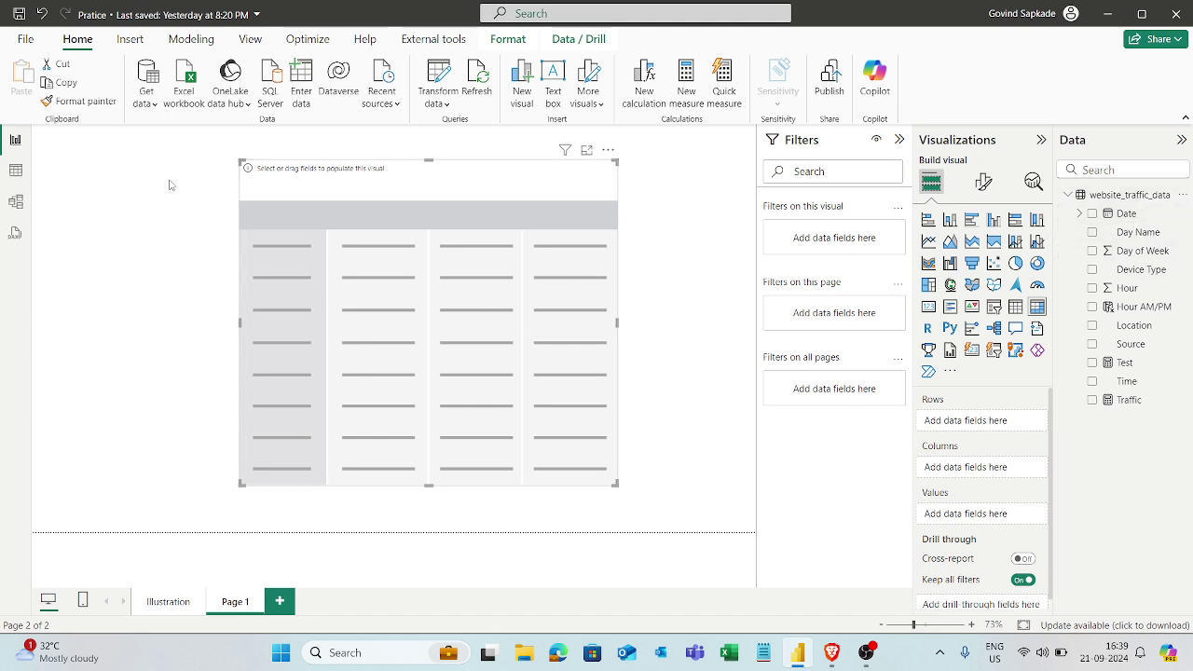
drag(1094, 311, 999, 424)
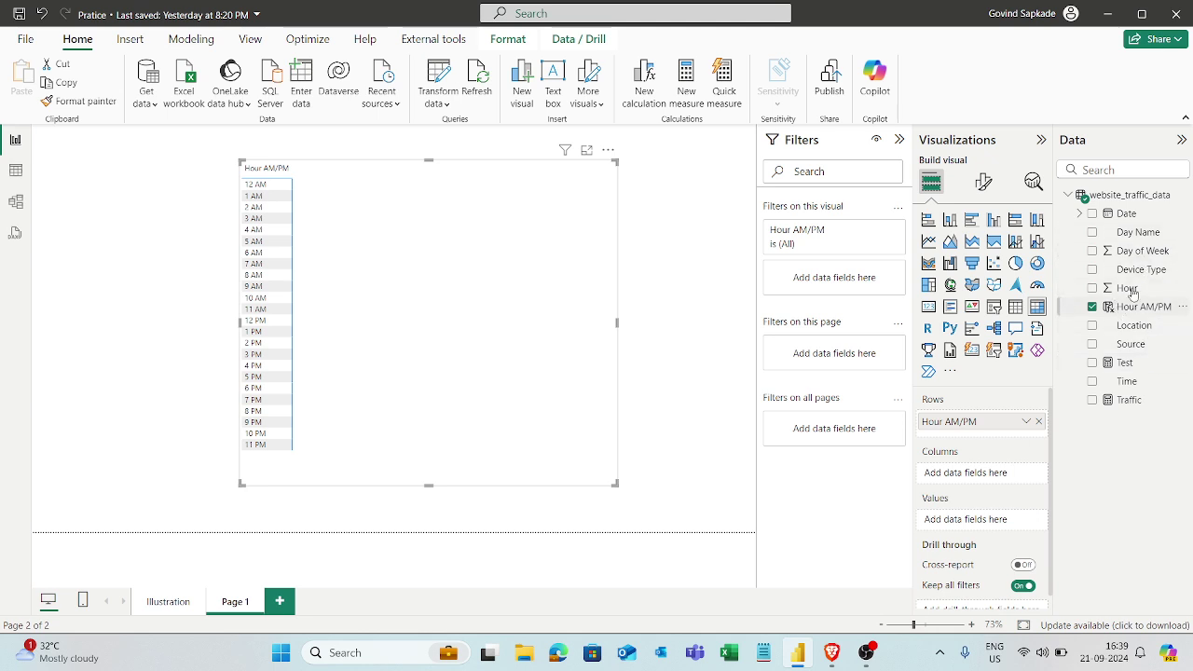
drag(1134, 235, 975, 477)
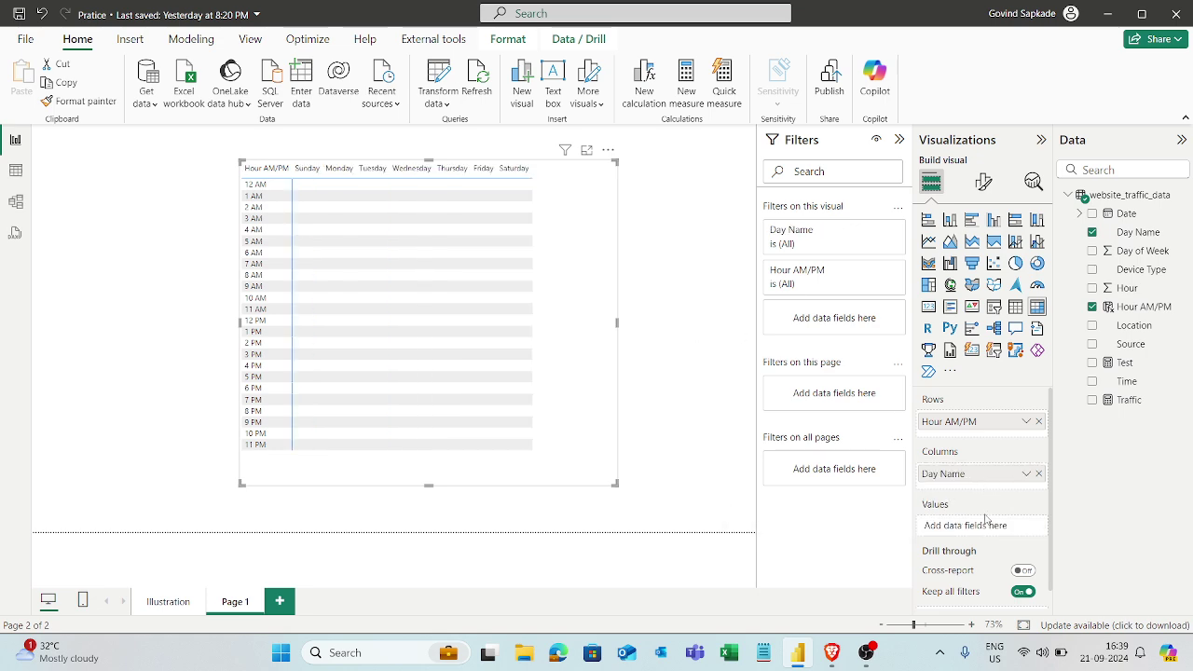
click(1129, 403)
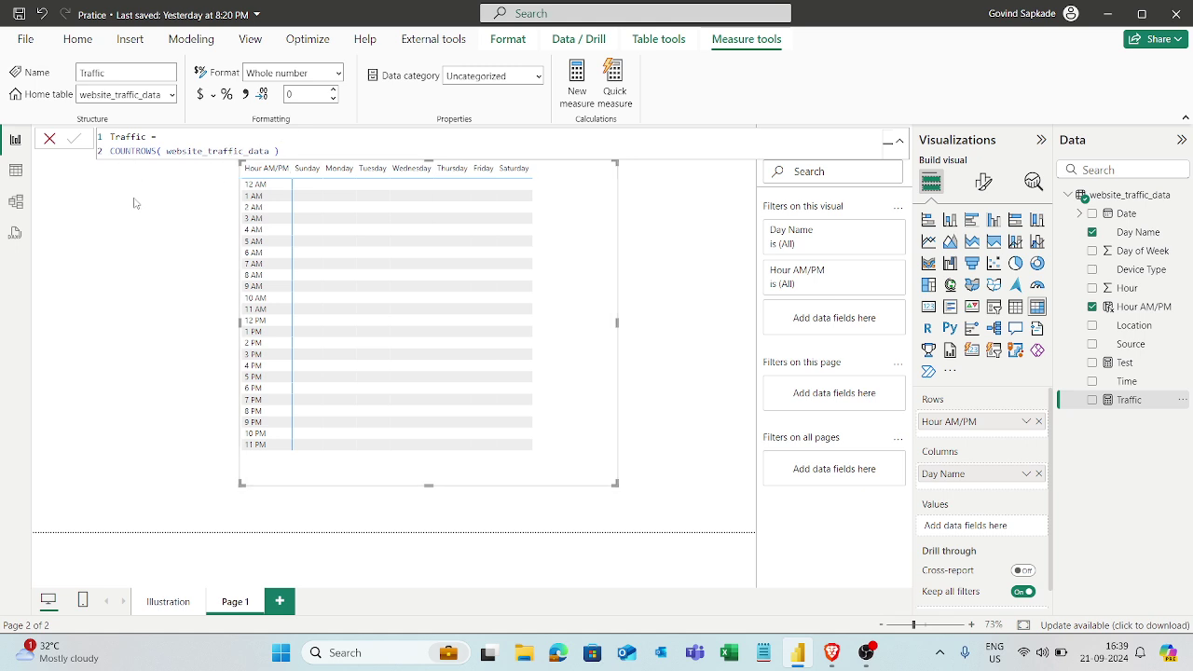
drag(1125, 403, 991, 528)
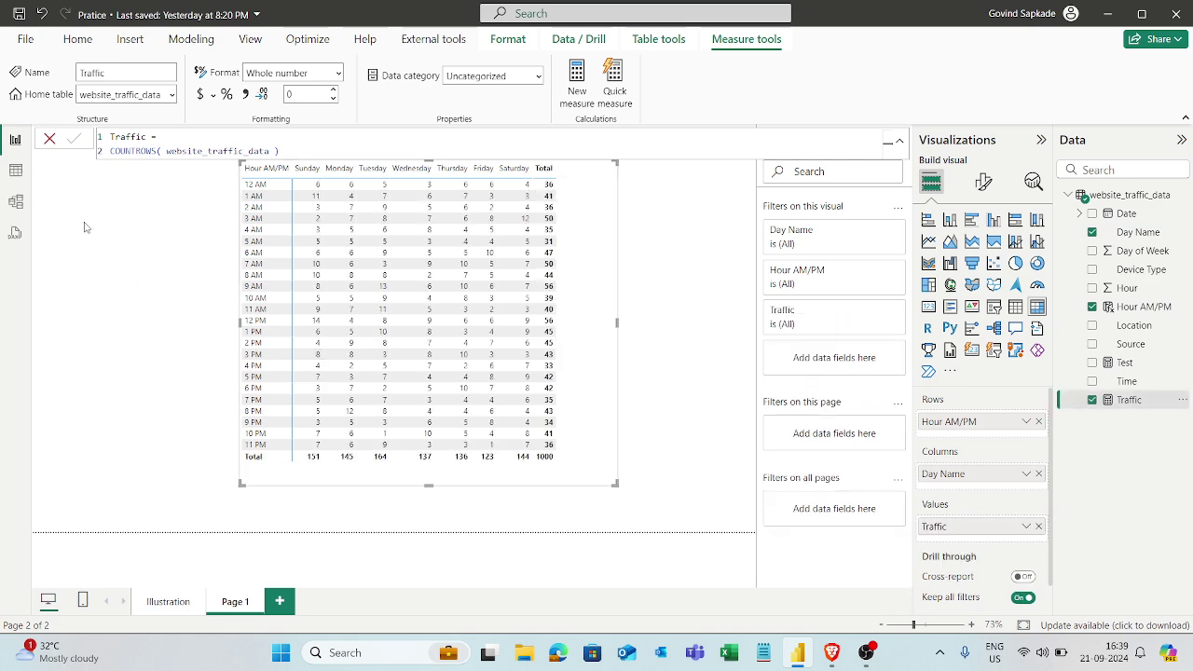
click(45, 138)
- Turn off the matrix's column and row subtotals and narrow the visual closer to its Saturday column
click(983, 182)
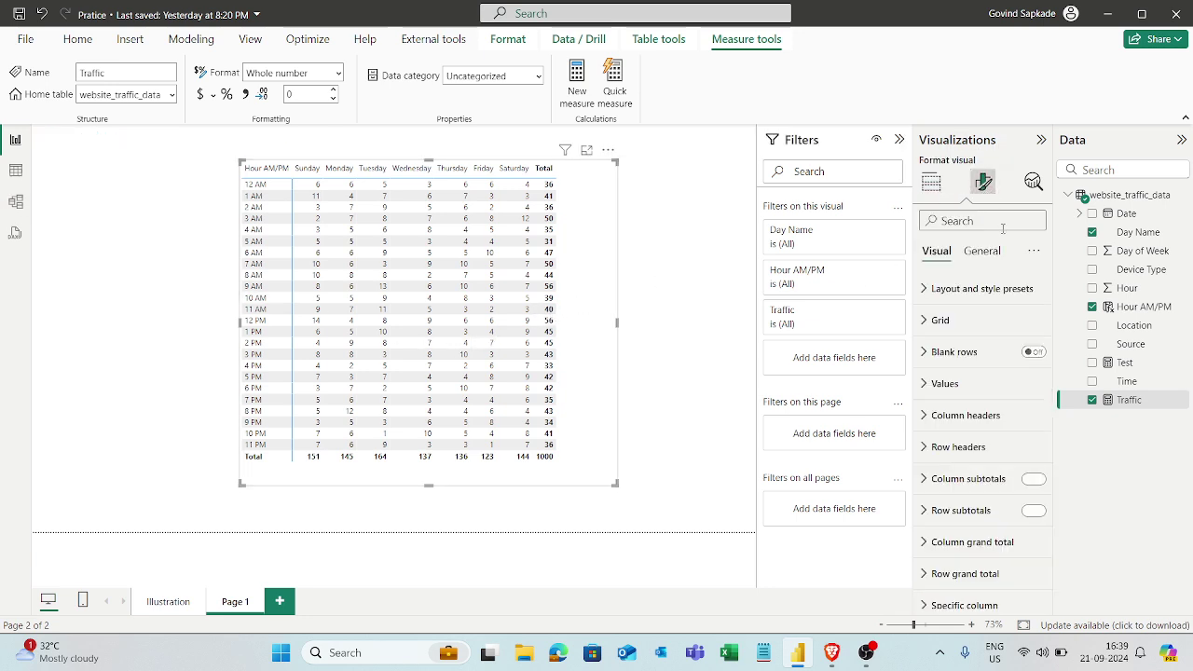
click(1033, 479)
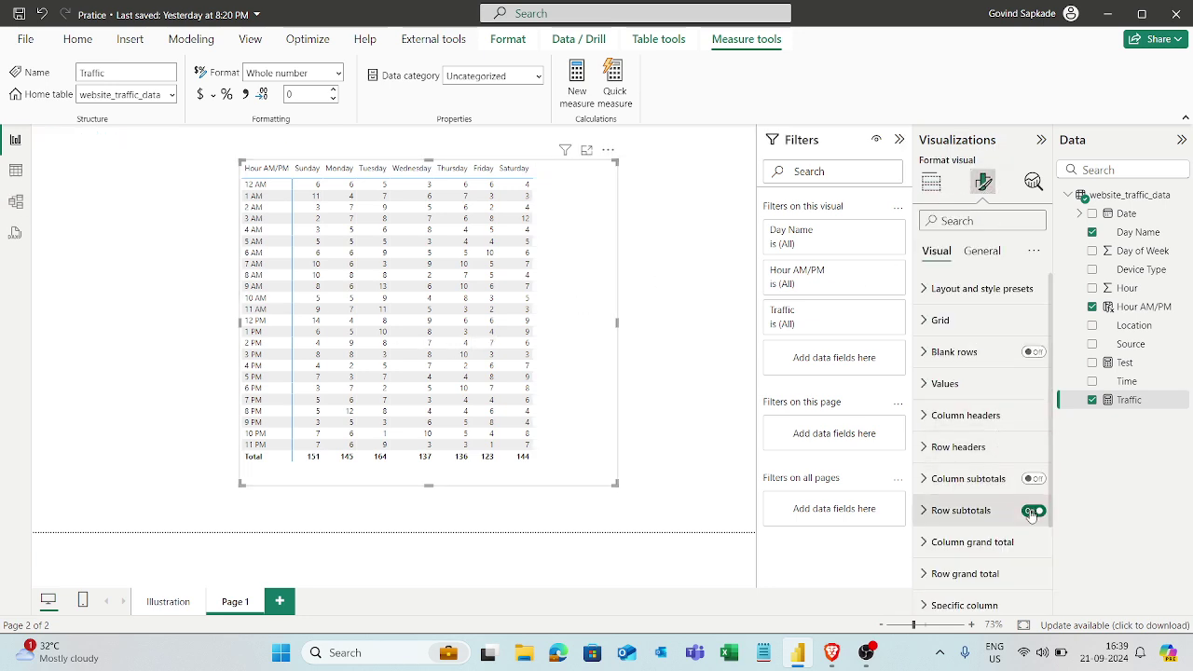
click(1033, 511)
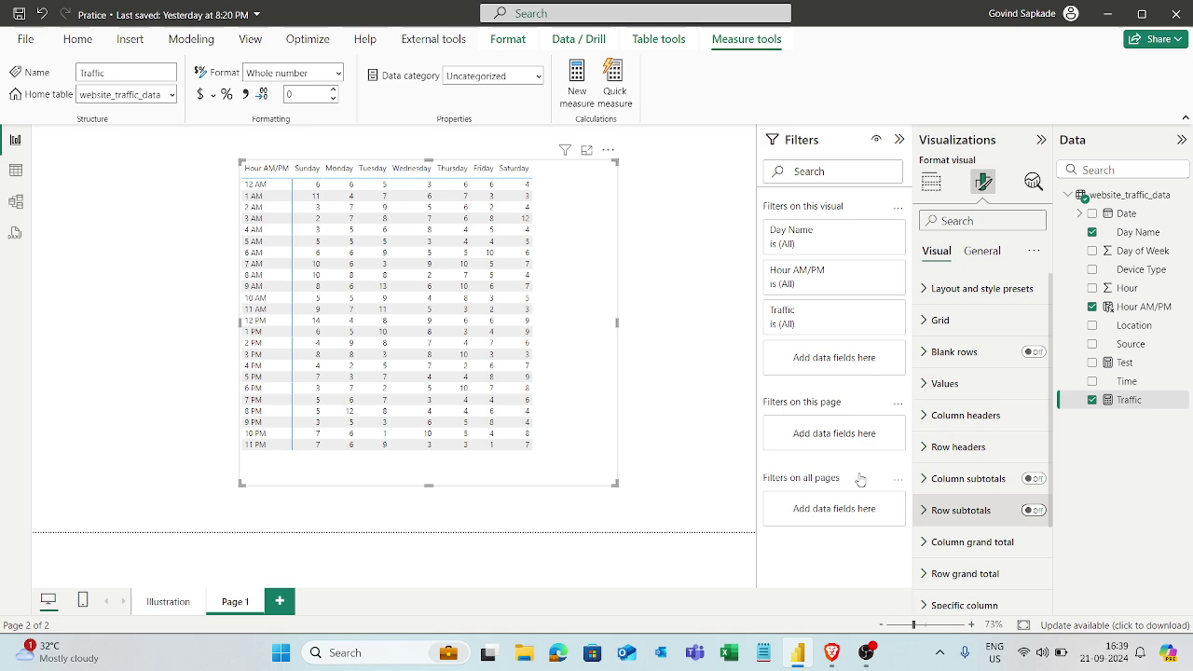
click(622, 327)
click(591, 337)
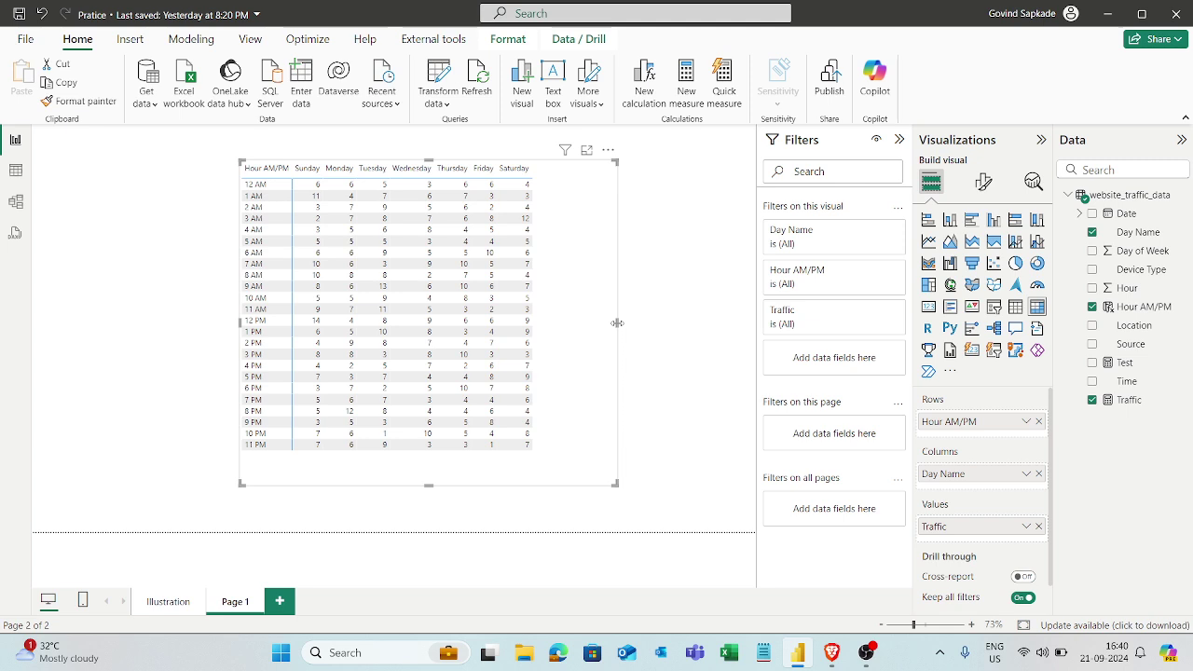
drag(617, 323, 575, 324)
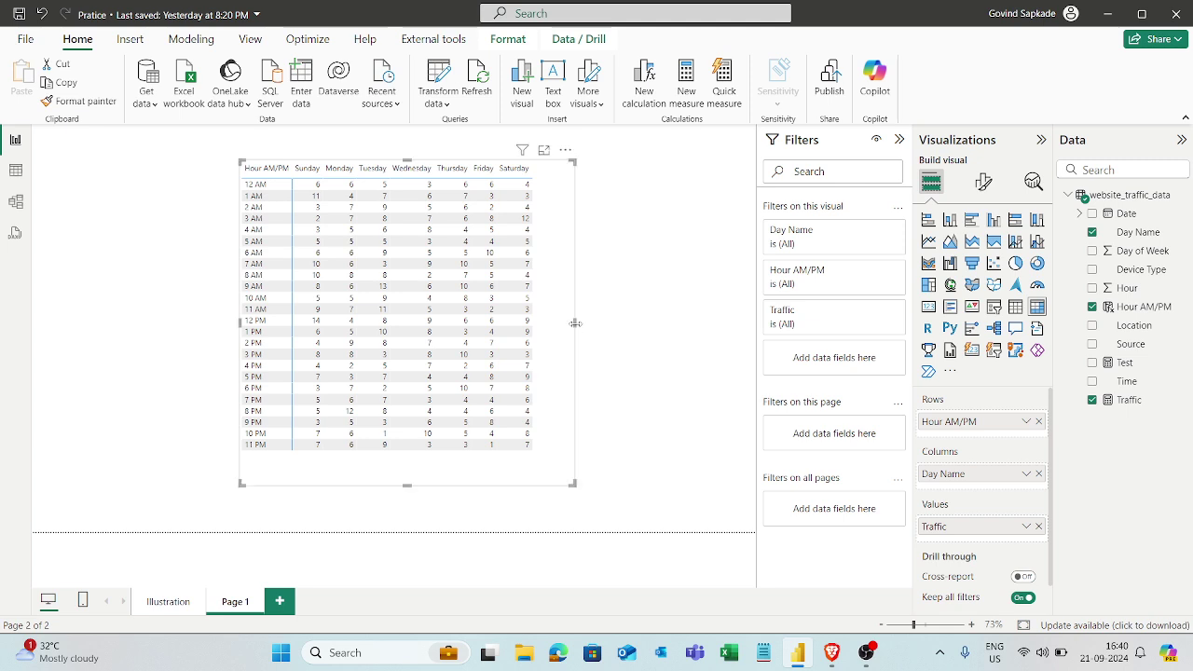
- Apply a gradient background color to the Traffic values with light blue minimum, #0d6abf middle and darkest blue maximum
right_click(1006, 533)
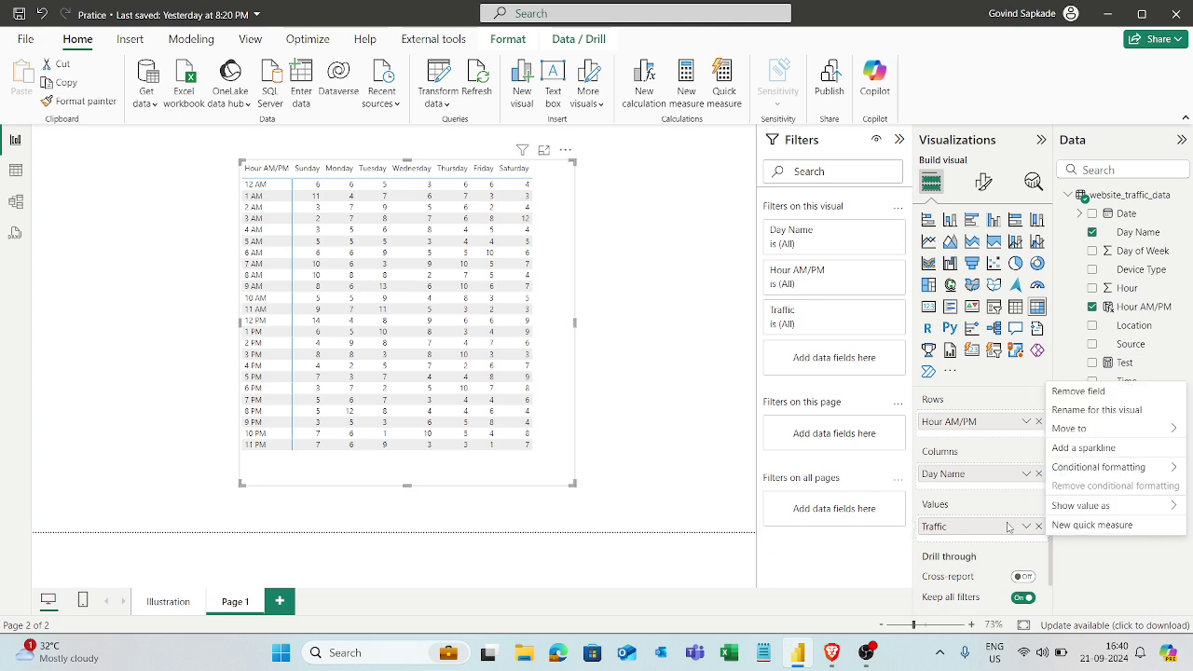
mouse_move(1100, 467)
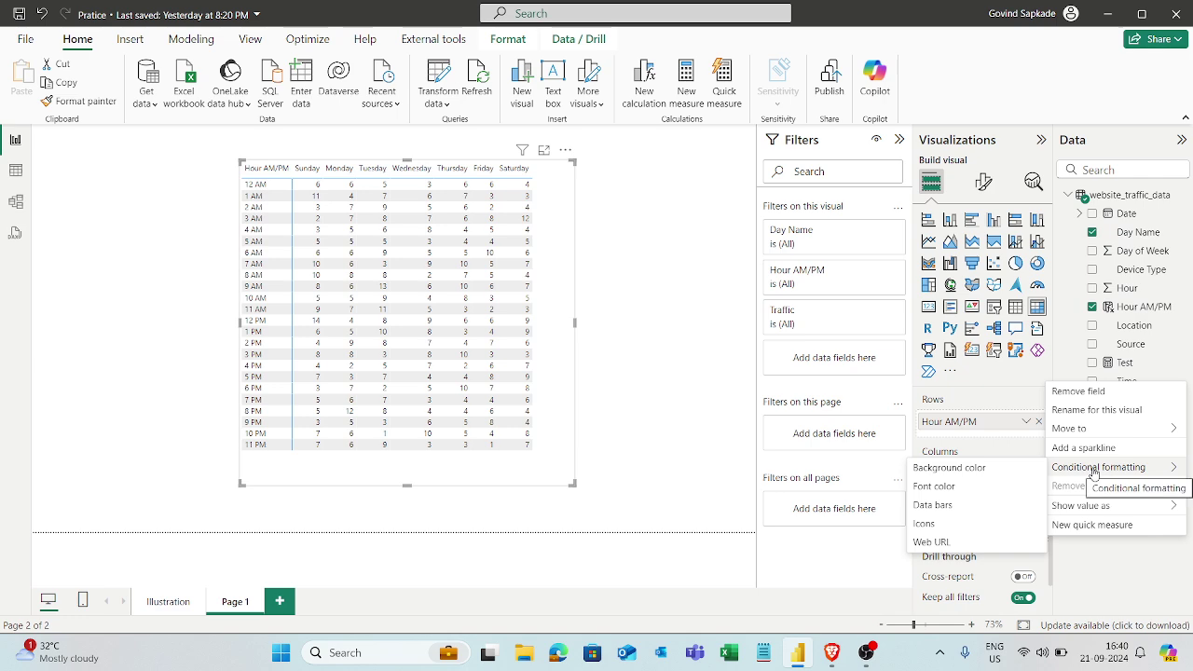
click(984, 472)
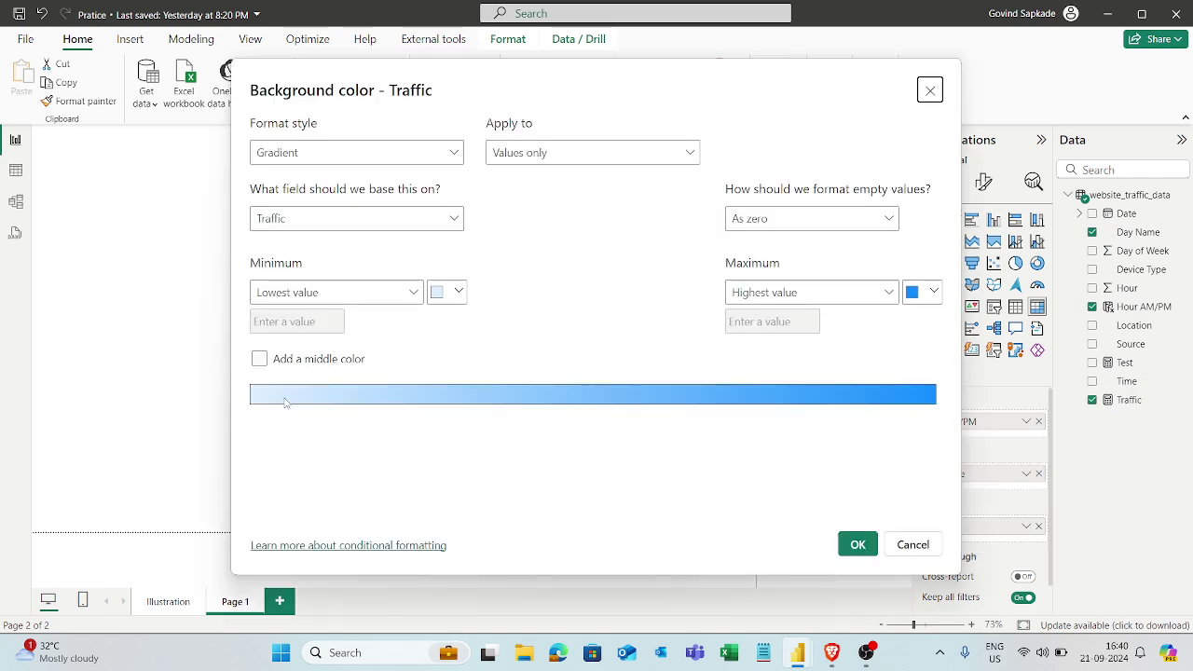
click(259, 364)
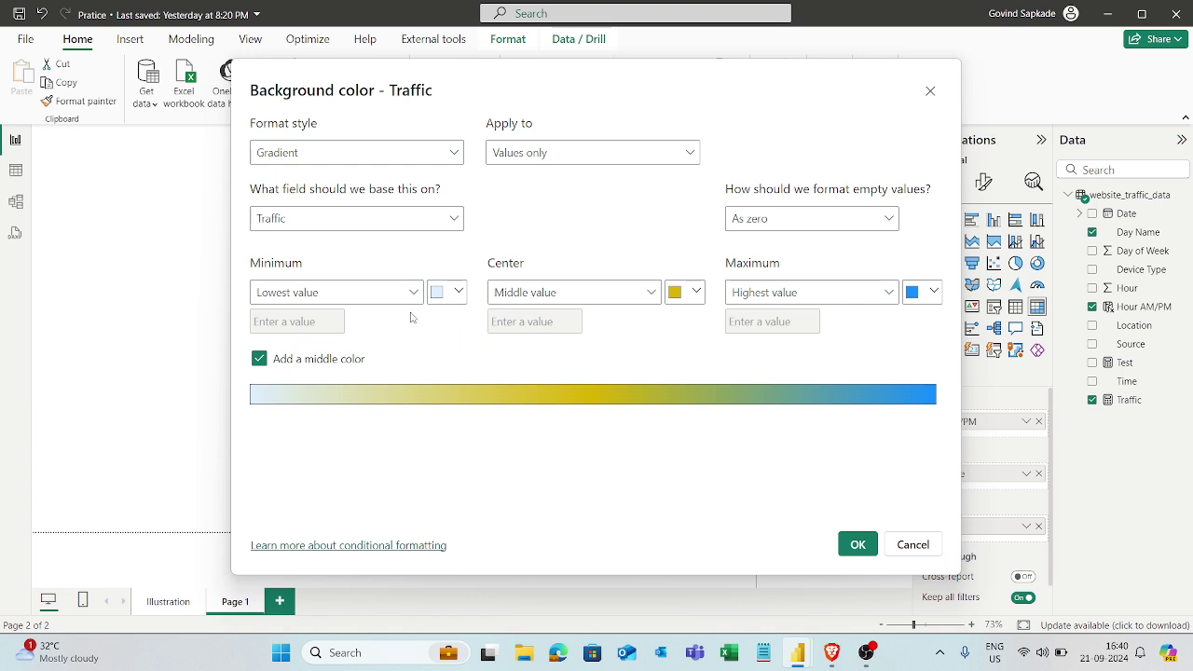
click(456, 294)
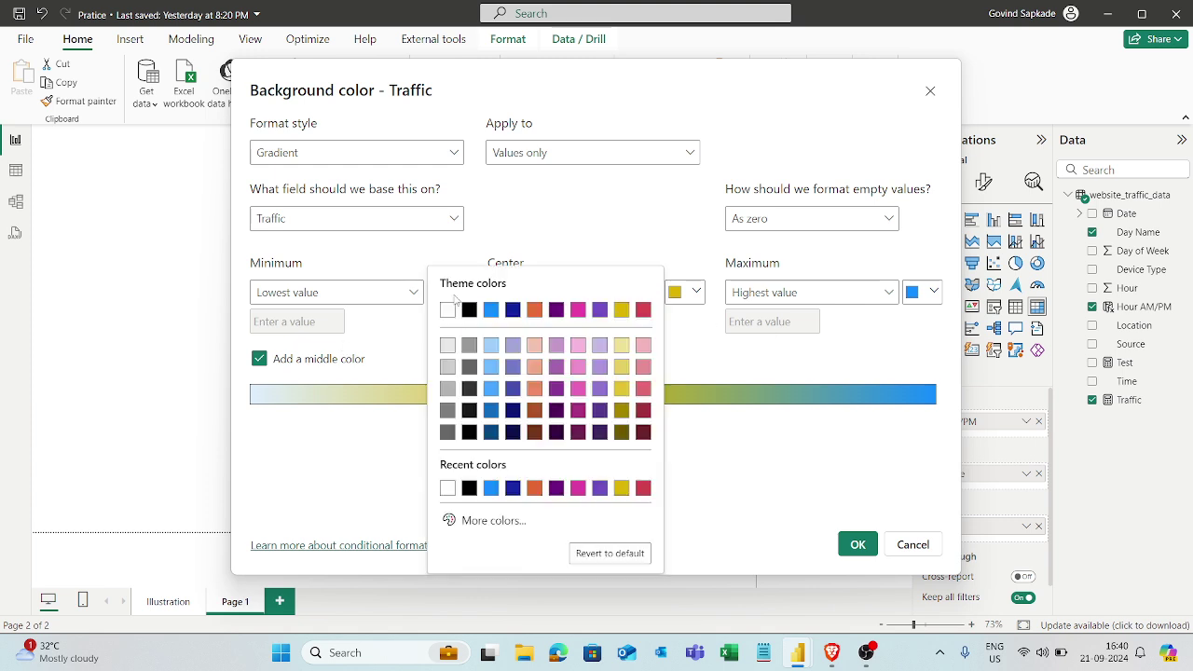
click(492, 347)
click(693, 293)
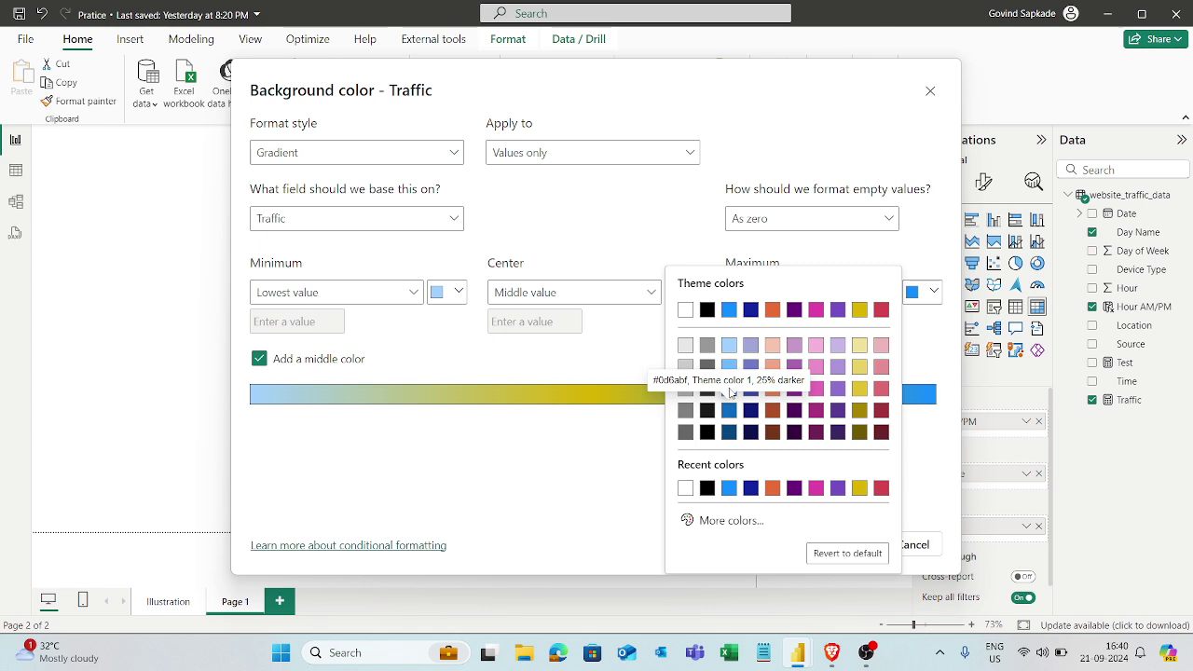
click(729, 410)
click(937, 296)
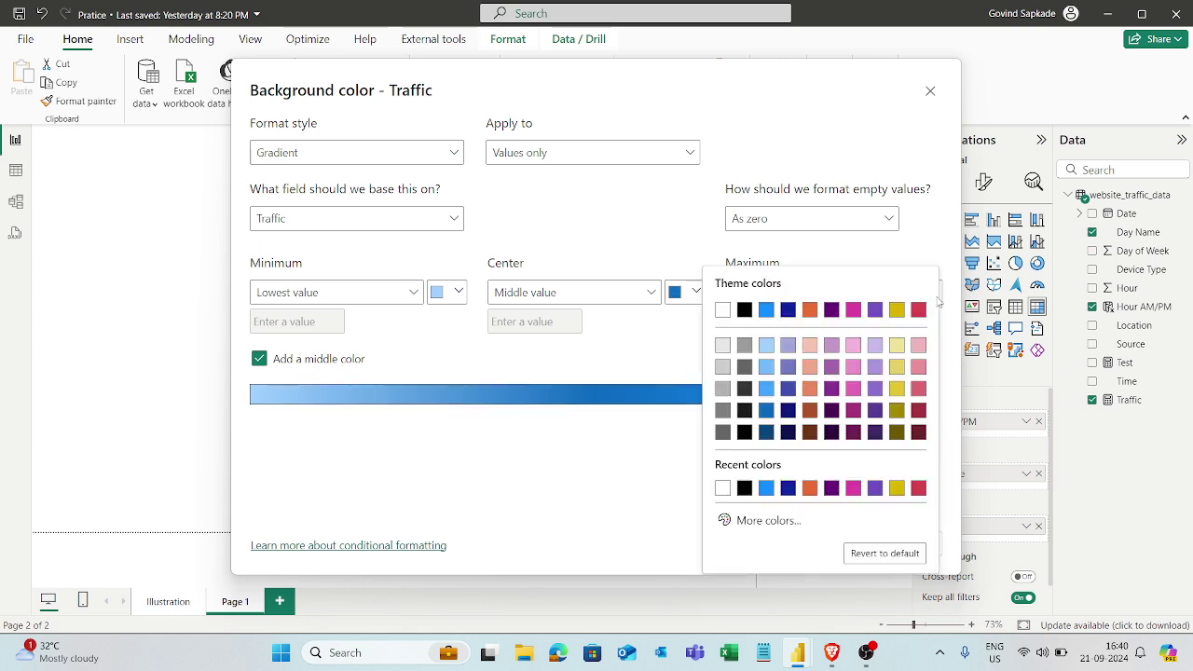
click(765, 433)
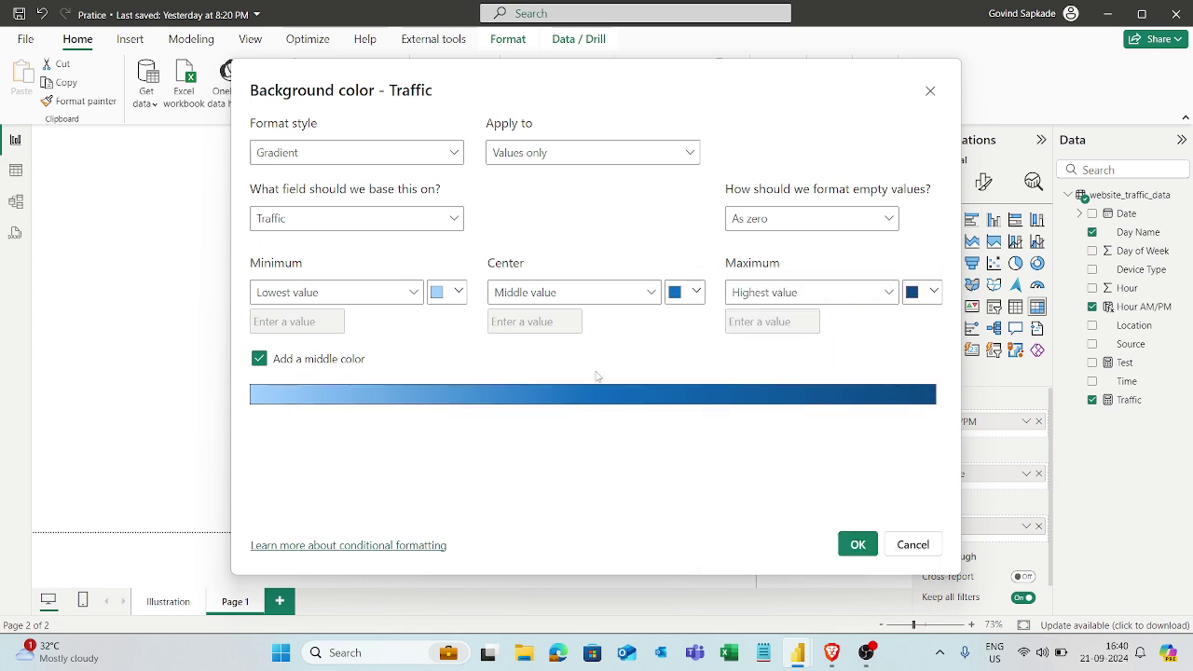
click(856, 544)
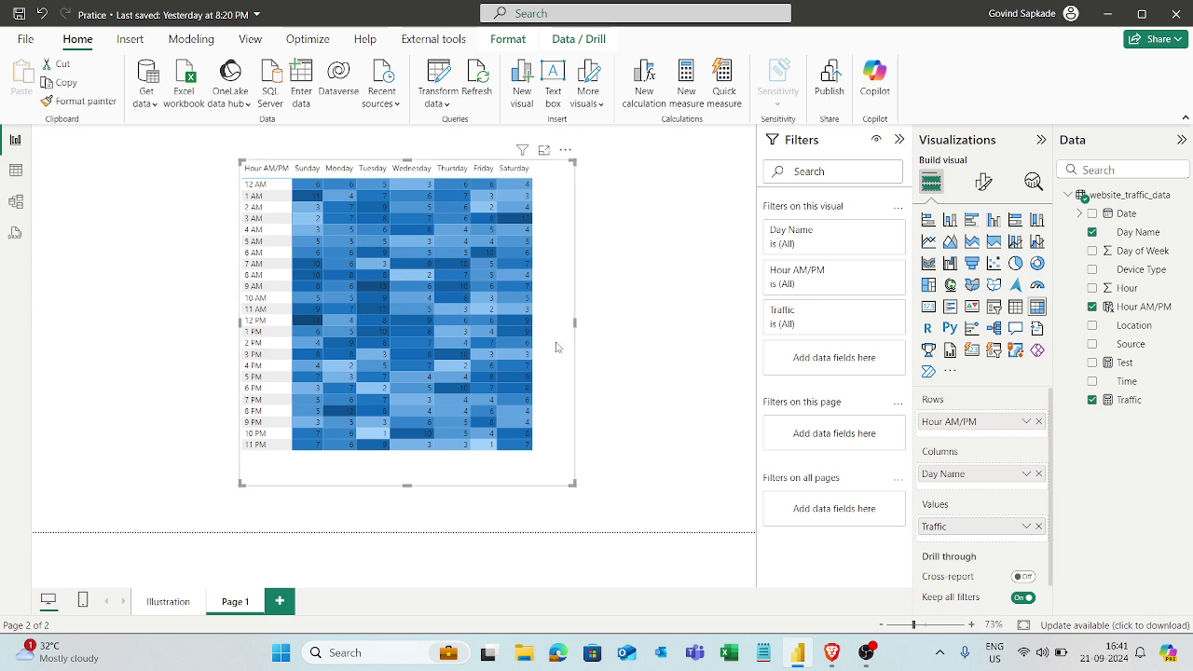
- Apply a matching gradient font color to the Traffic values with light blue minimum, 25% darker blue middle and darkest blue maximum
right_click(1002, 536)
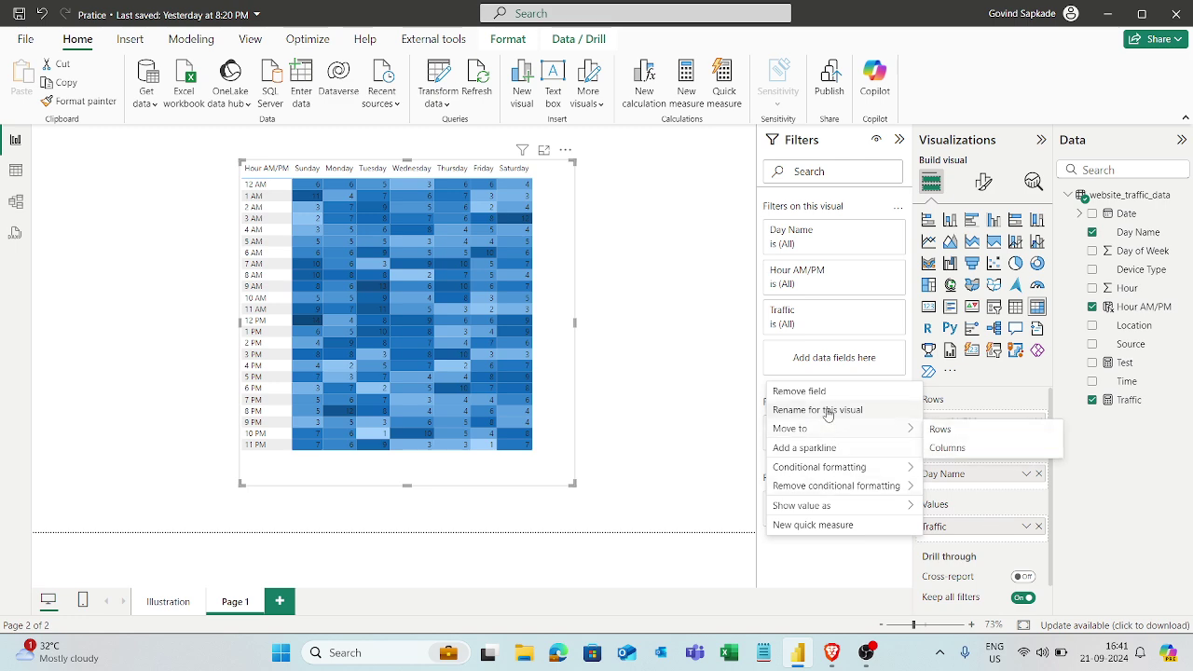
mouse_move(856, 468)
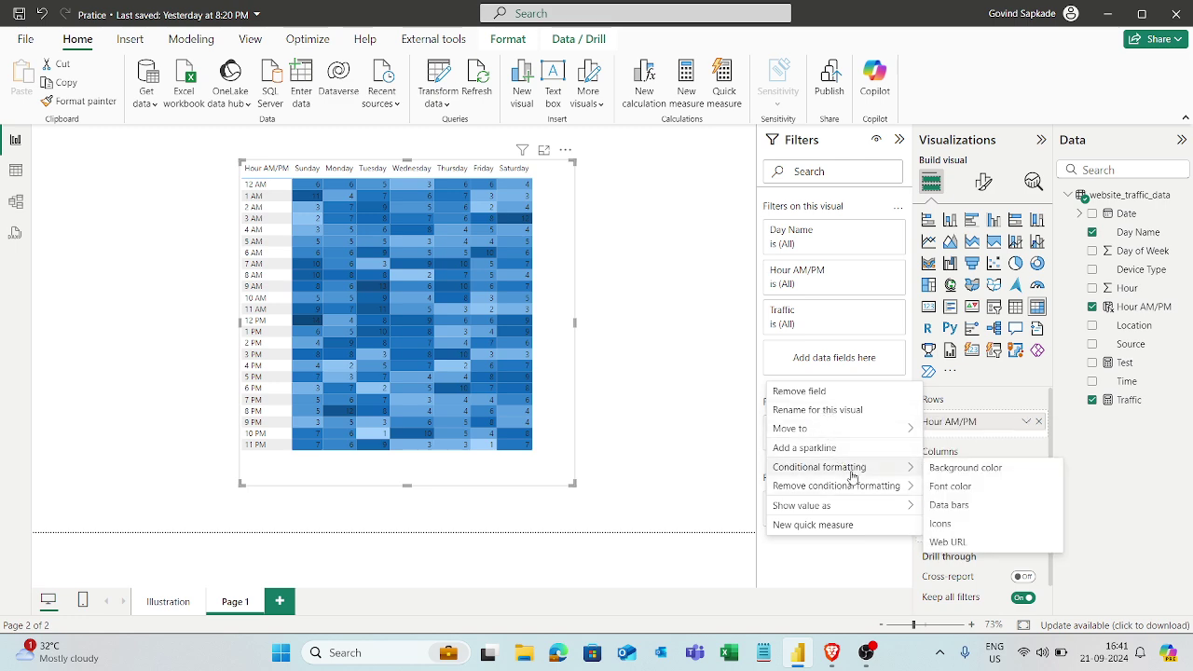
click(959, 488)
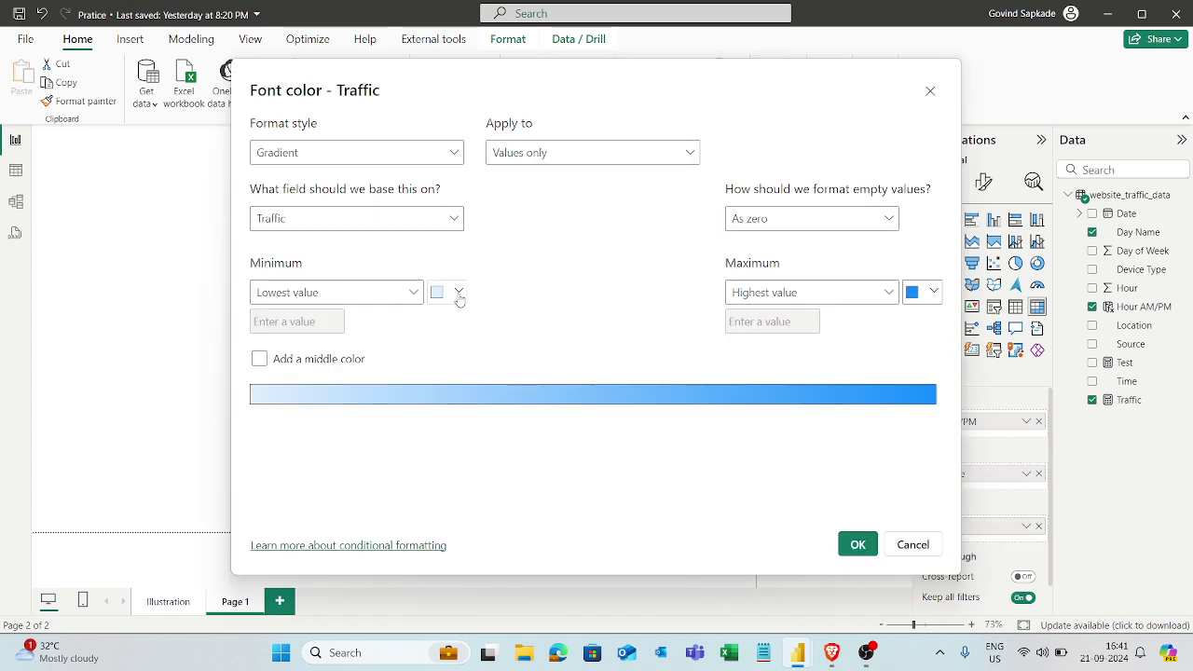
click(260, 360)
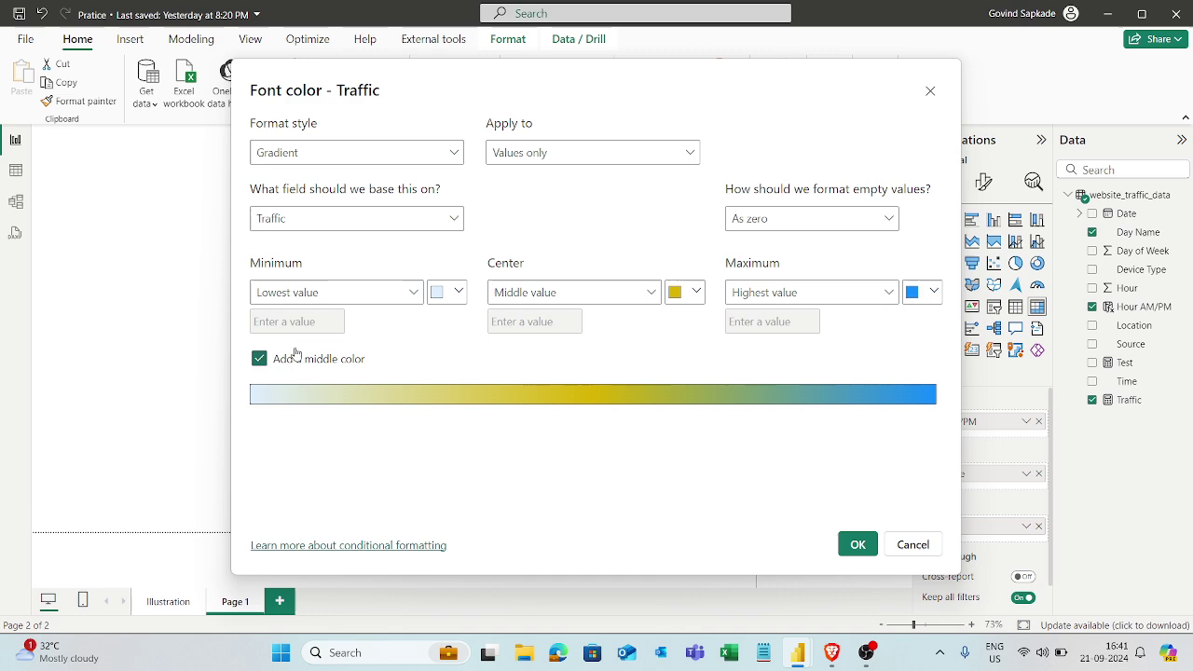
click(458, 293)
click(472, 343)
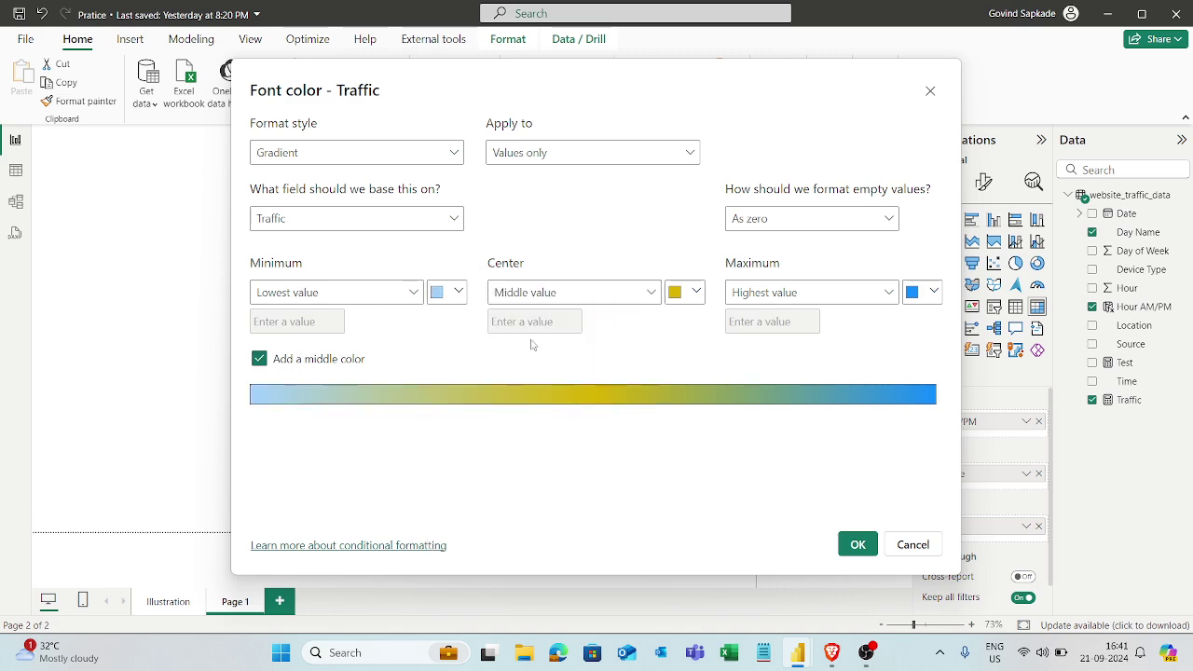
click(696, 294)
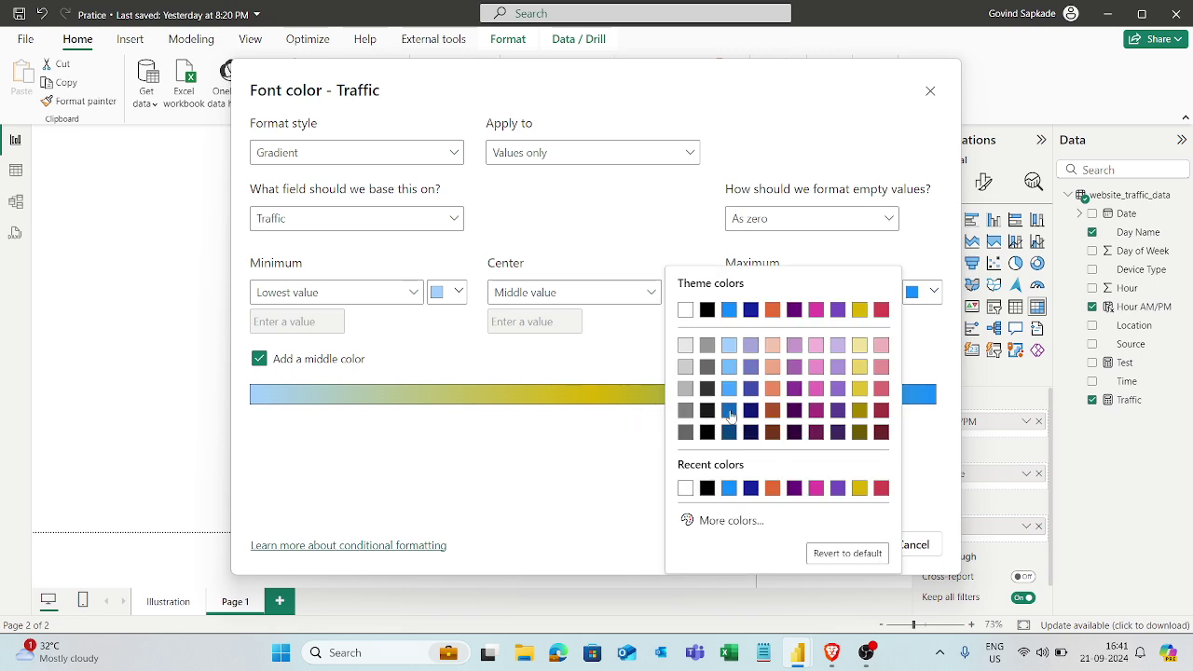
click(729, 415)
click(934, 292)
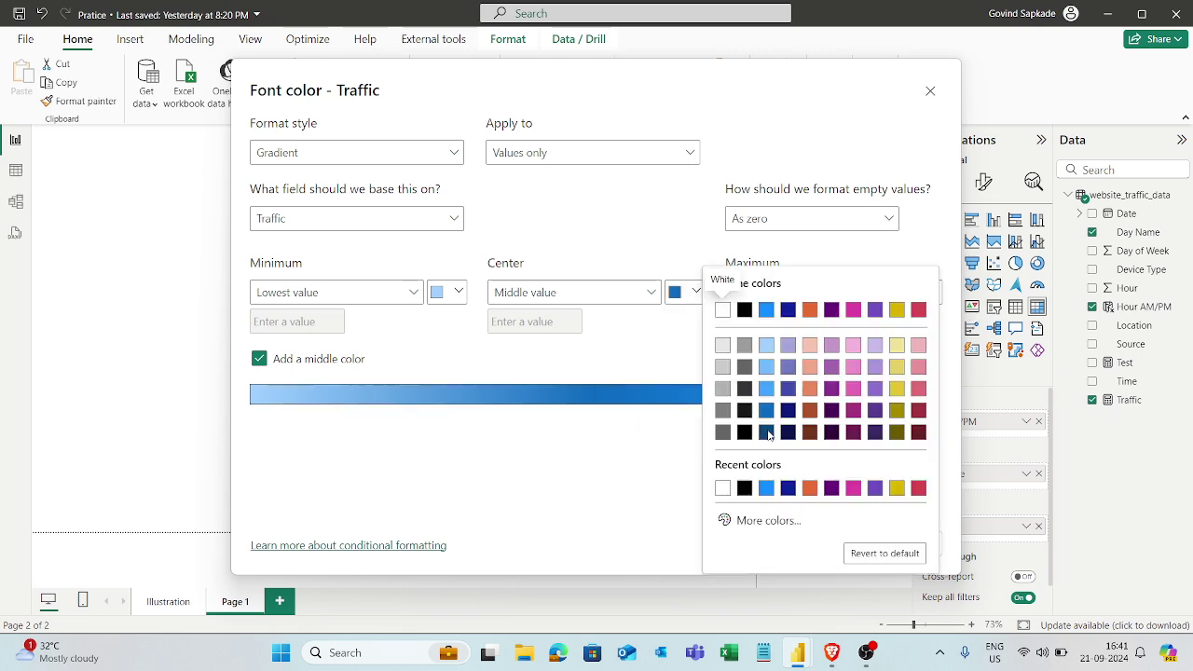
click(767, 432)
click(857, 545)
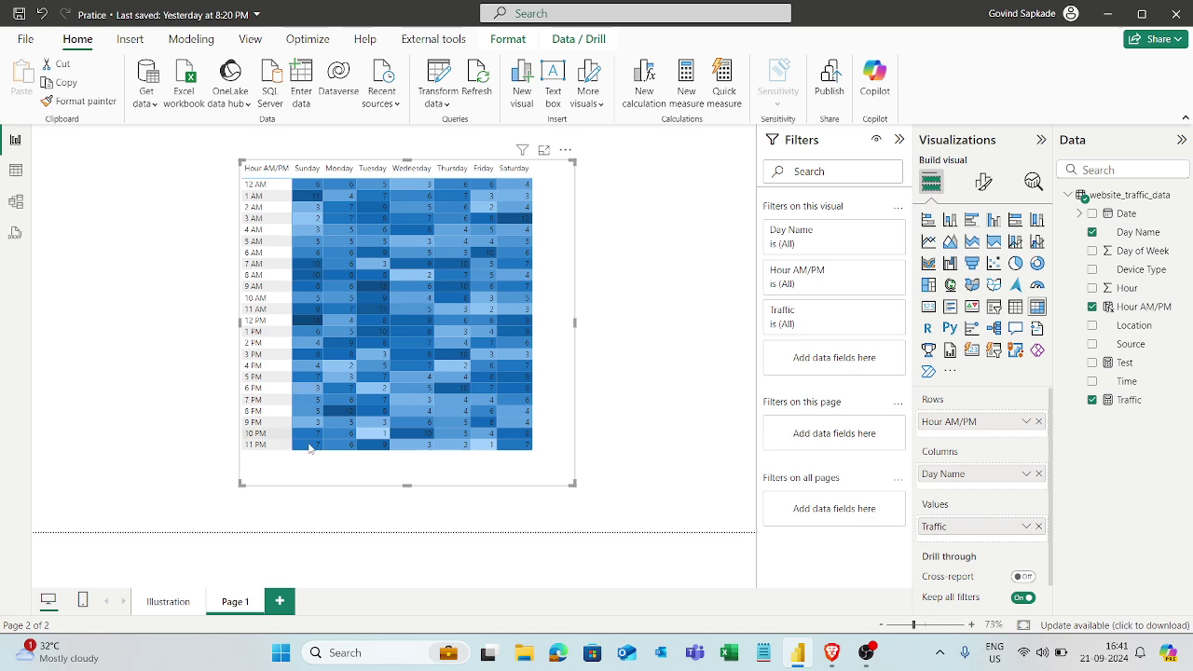
- Reposition the matrix nearer the middle of the page and turn on its horizontal and vertical gridlines
drag(566, 326, 602, 346)
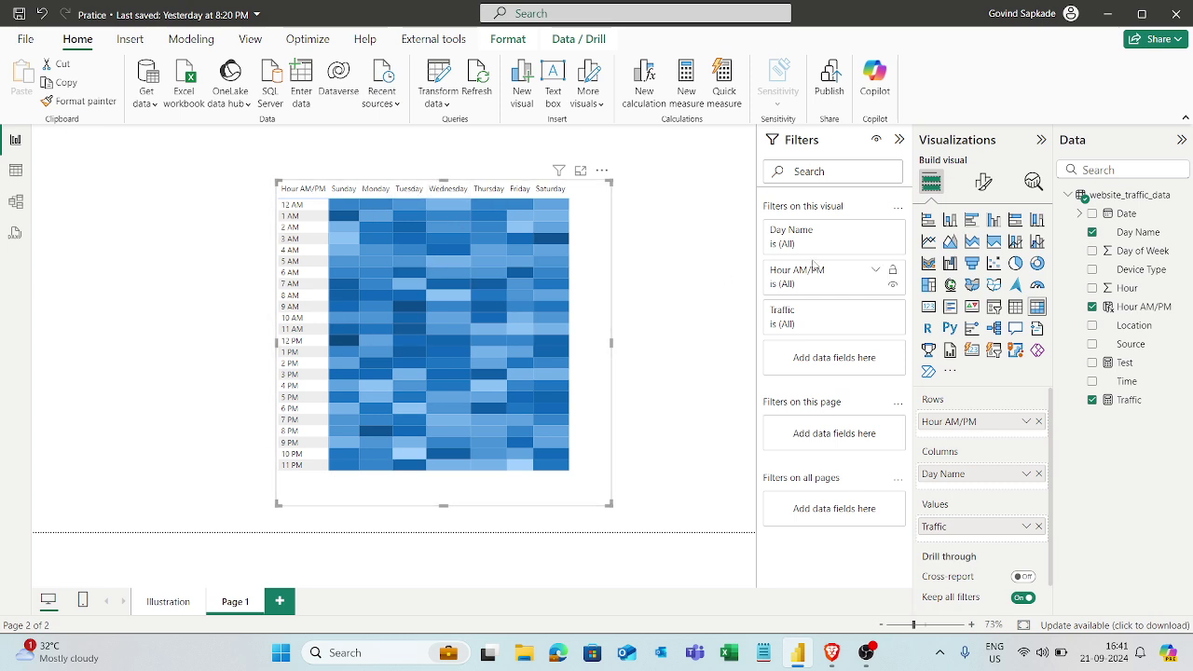
click(984, 182)
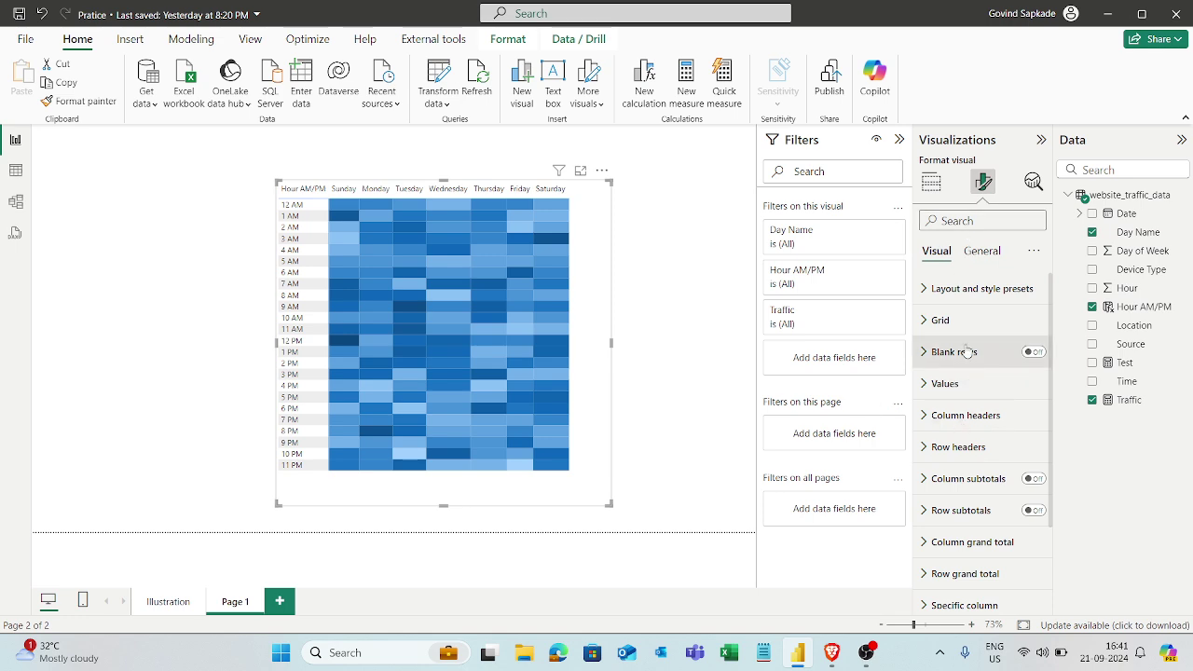
click(952, 321)
scroll(973, 345, up, 1)
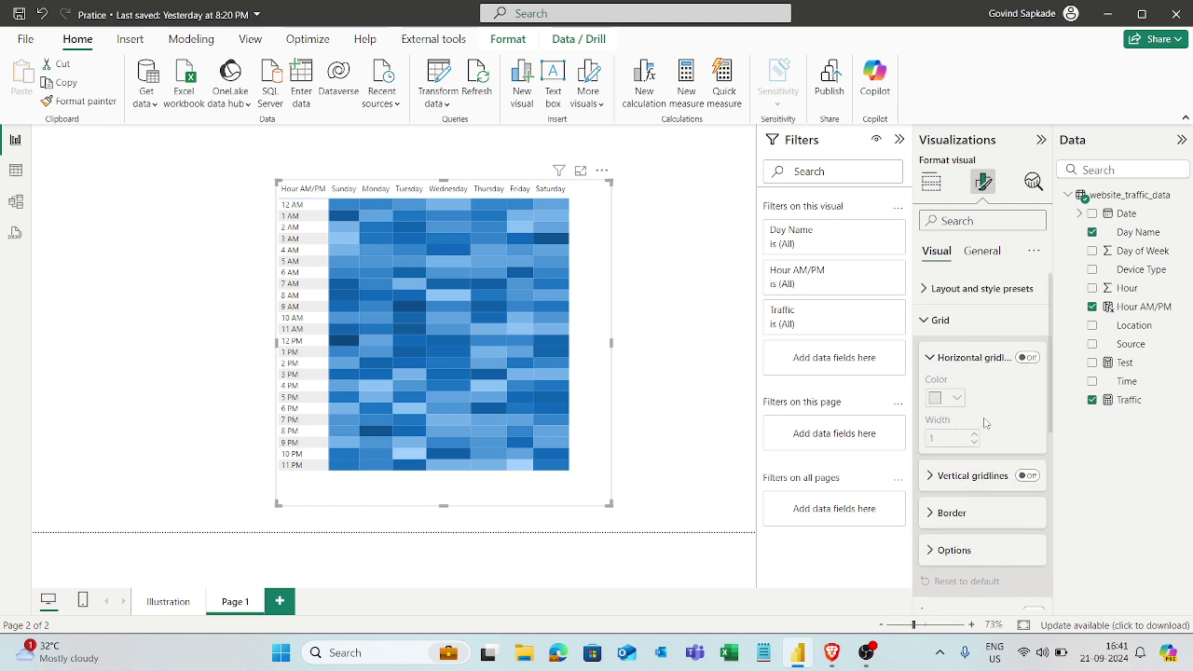
click(1027, 357)
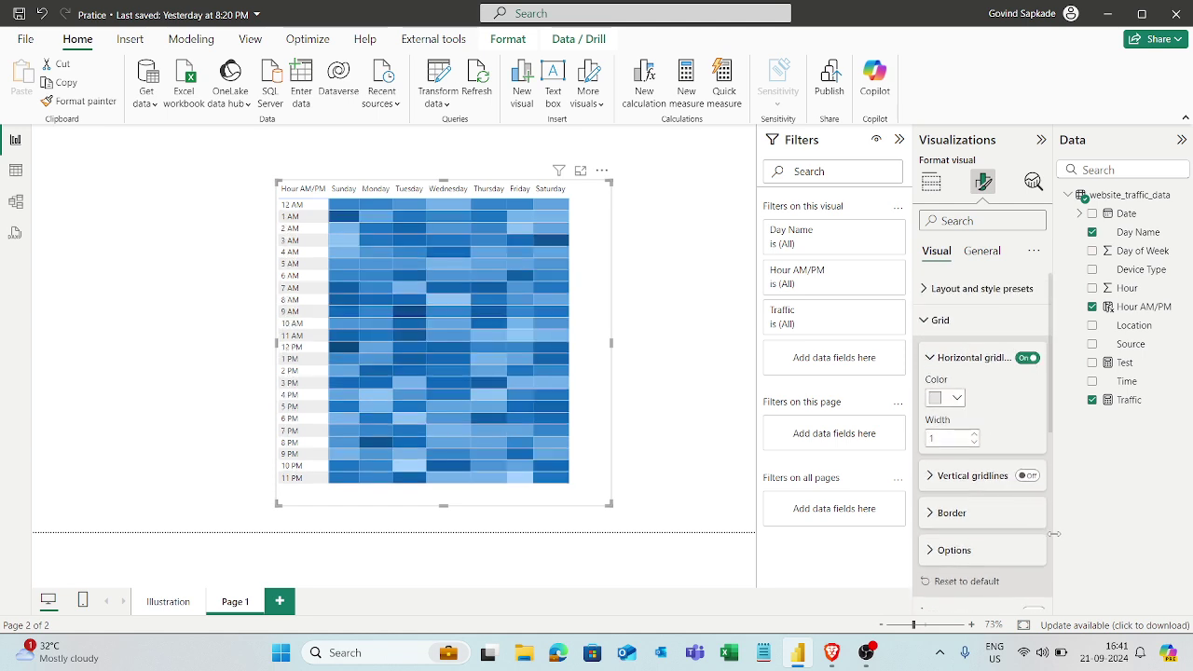
click(1027, 476)
- Move the matrix up and make it taller, with both horizontal and vertical gridline widths set to 5
drag(602, 391, 601, 344)
drag(568, 462, 583, 519)
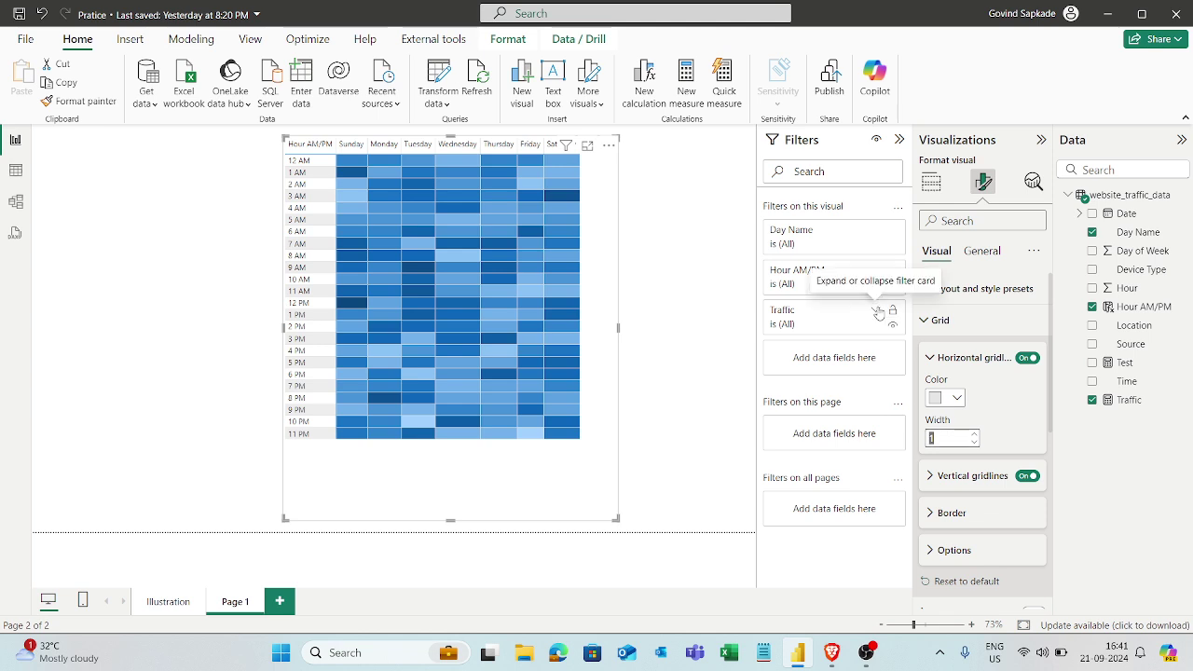
key(Num_Lock)
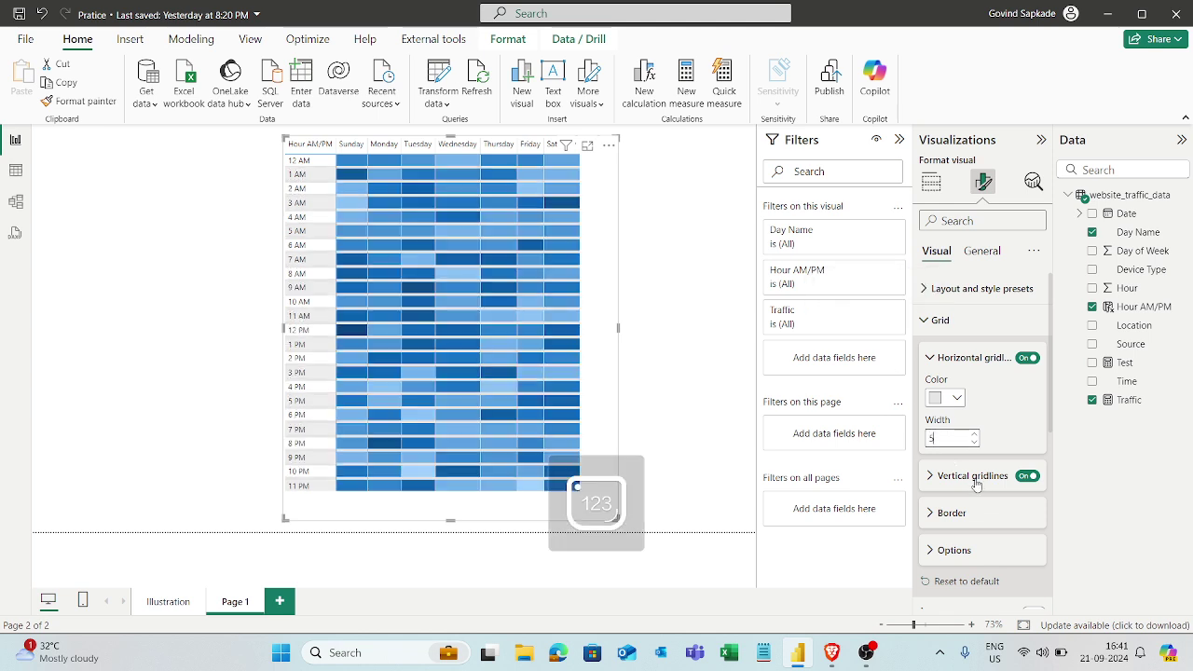
click(972, 477)
scroll(966, 490, down, 1)
click(958, 479)
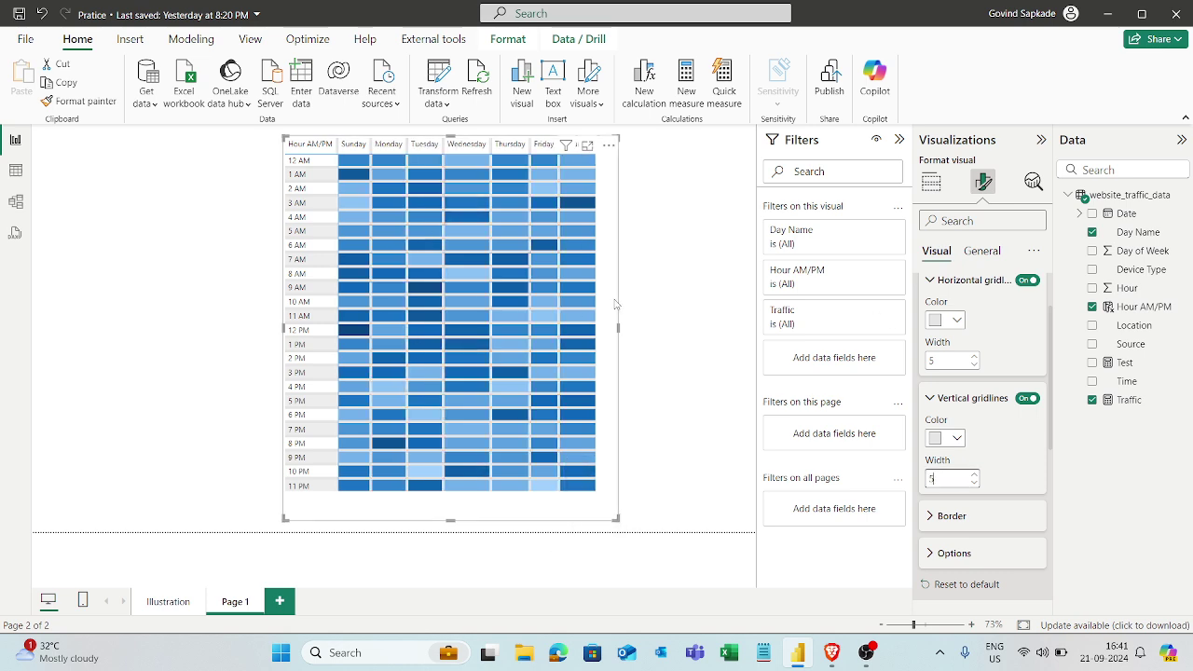
- Shift the matrix slightly down the page and widen it a little further beyond its Saturday column
drag(612, 282, 614, 293)
click(619, 343)
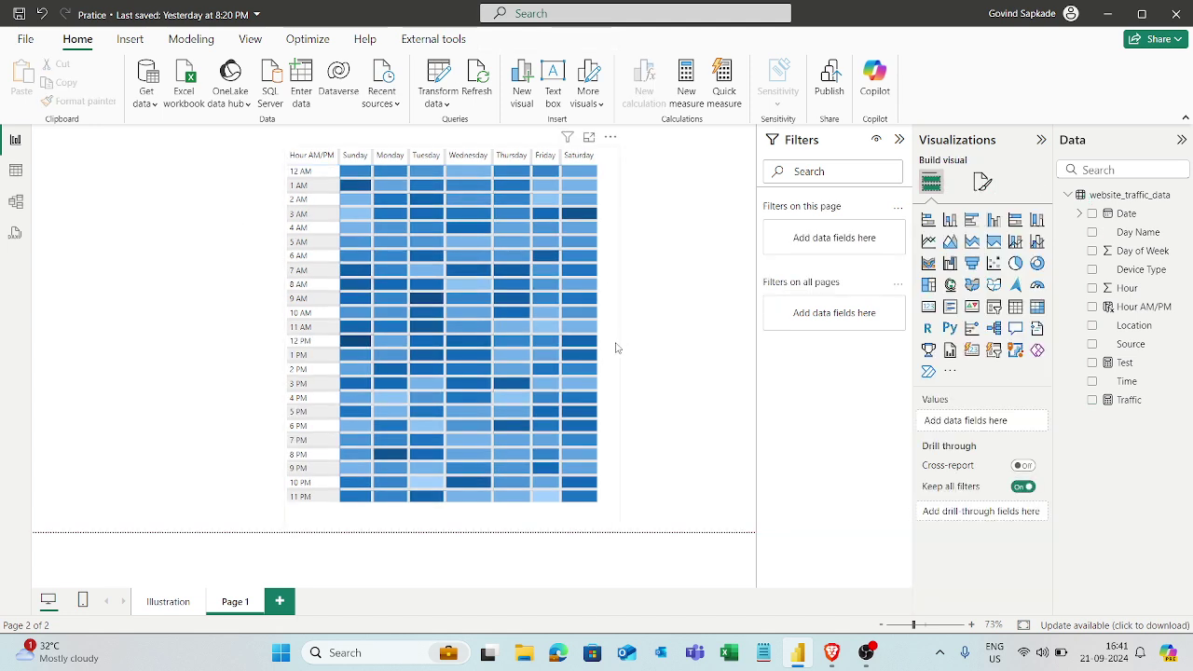
mouse_move(617, 345)
mouse_down()
mouse_move(641, 342)
mouse_move(631, 338)
mouse_up()
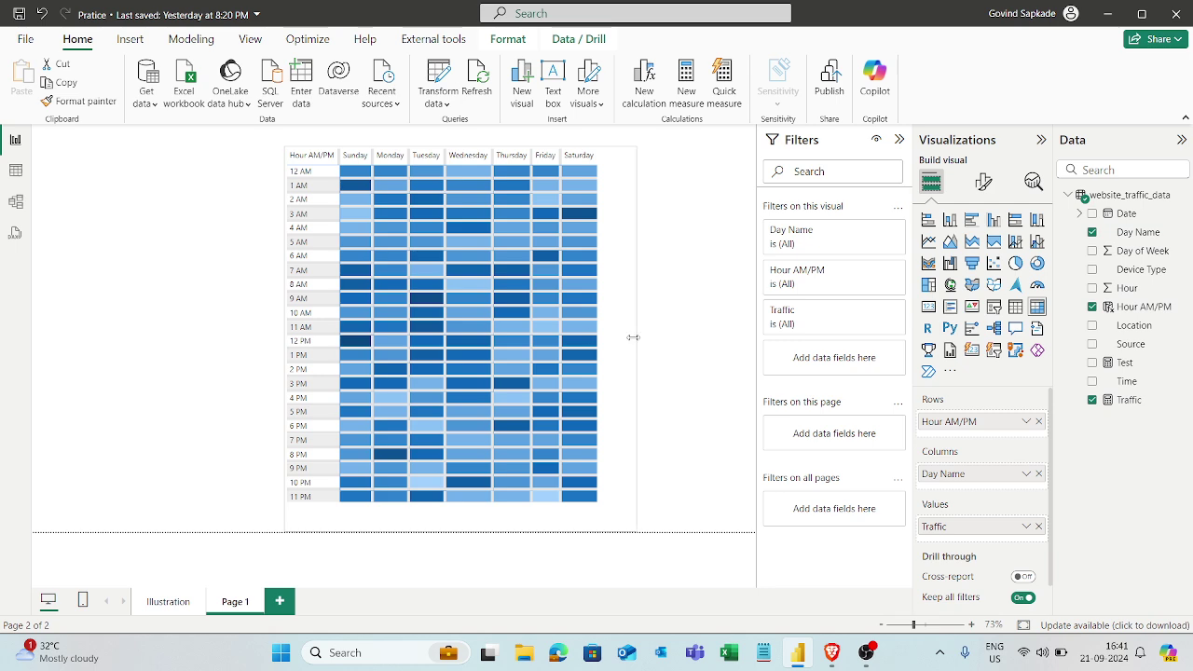
click(119, 317)
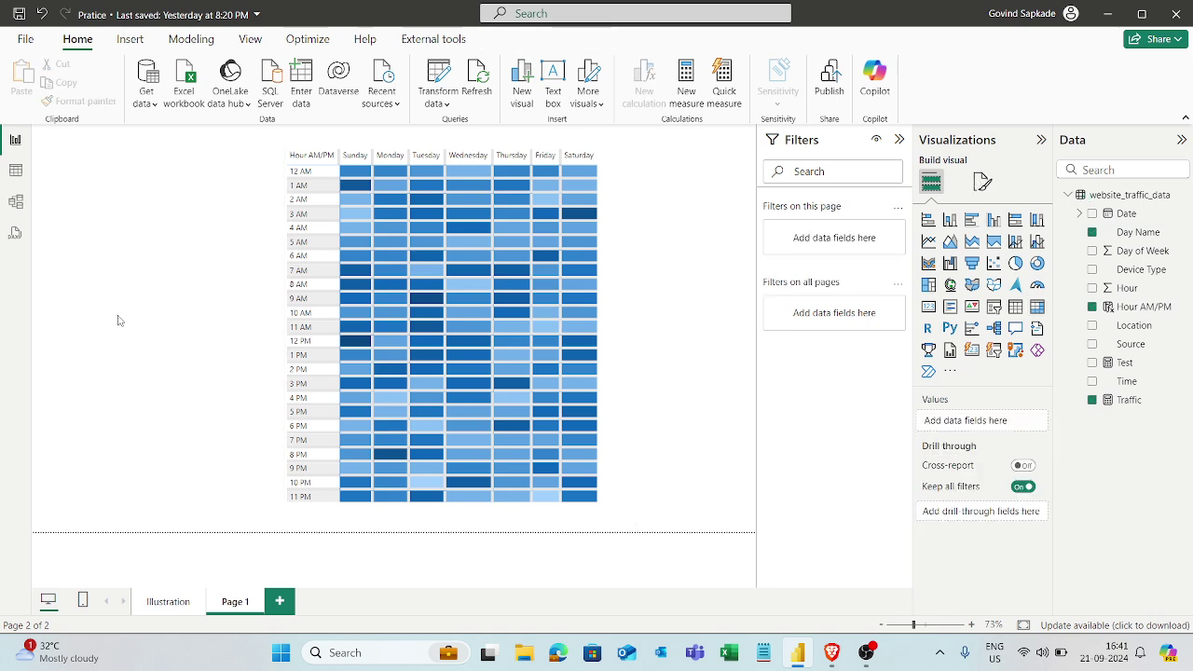
click(619, 346)
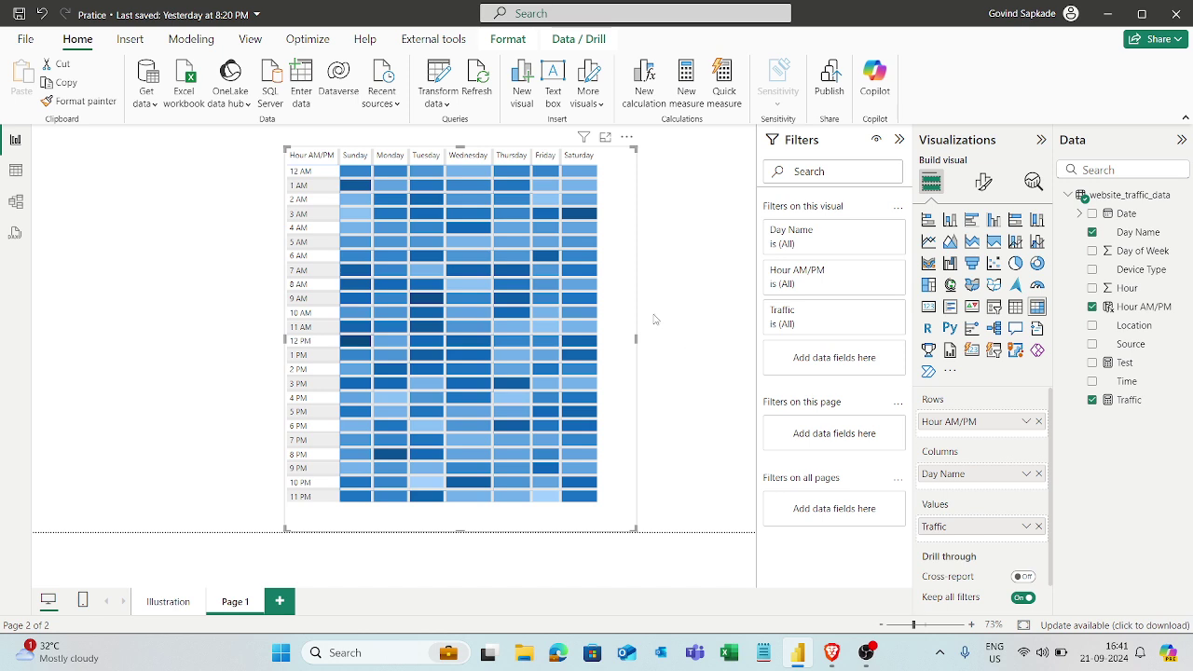